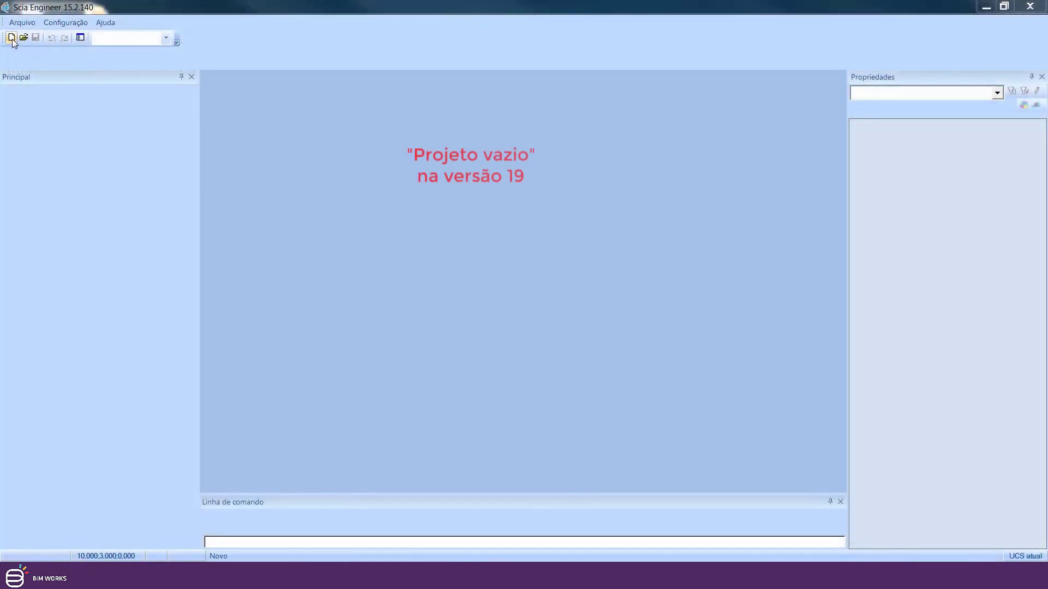
Create a new project and enable concrete as its material with C30 concrete and CA-50 reinforcement
{"action": "left_click", "coordinate": [11, 37]}
{"action": "left_click", "coordinate": [354, 124]}
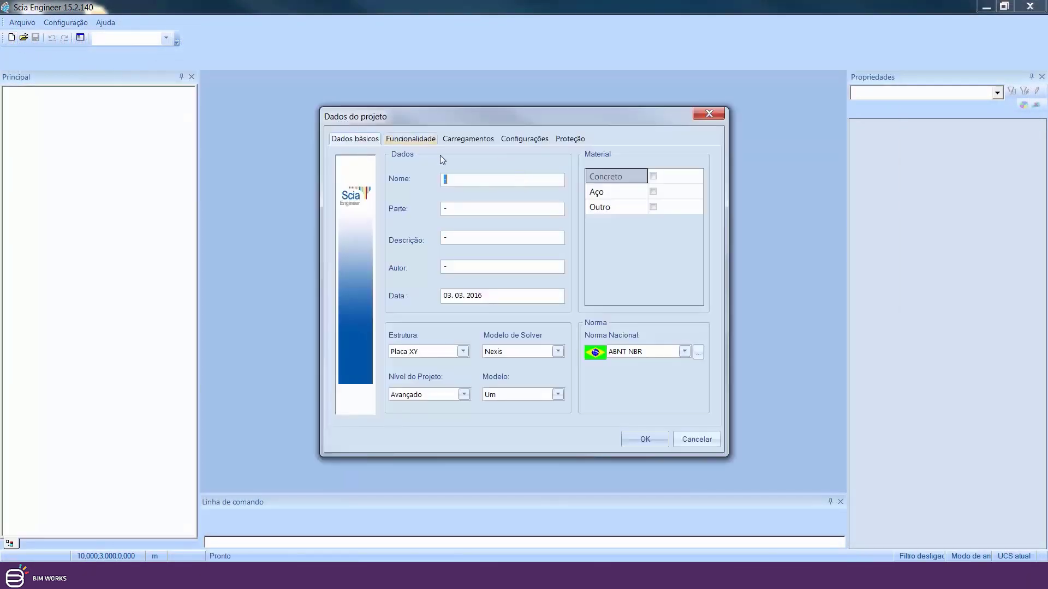
{"action": "left_click", "coordinate": [655, 176]}
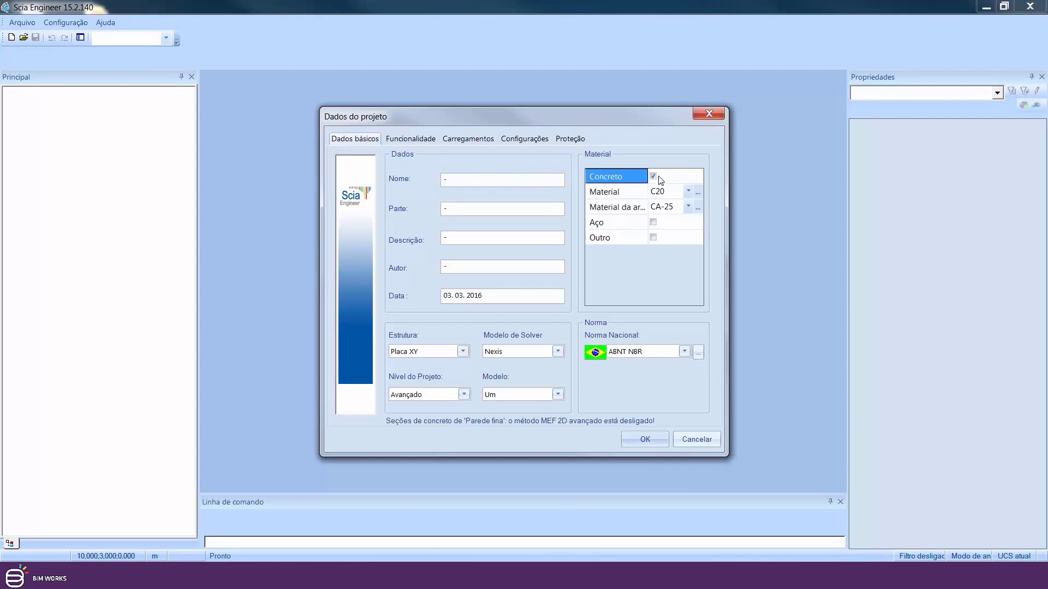
{"action": "left_click", "coordinate": [664, 192]}
{"action": "left_click", "coordinate": [663, 224]}
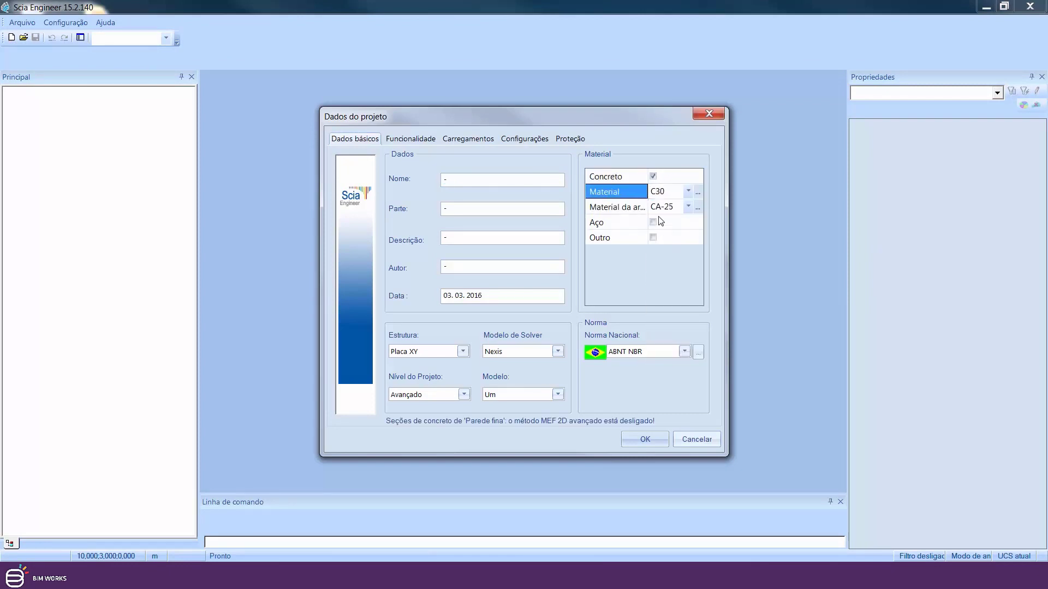
{"action": "left_click", "coordinate": [664, 213]}
{"action": "left_click", "coordinate": [663, 212]}
{"action": "left_click", "coordinate": [665, 230]}
Fill in name "Exemplo 13", part "Treino básico", description "Placa" and the author's initials, keep structure type Placa XY, and confirm the project data
{"action": "left_click", "coordinate": [483, 177]}
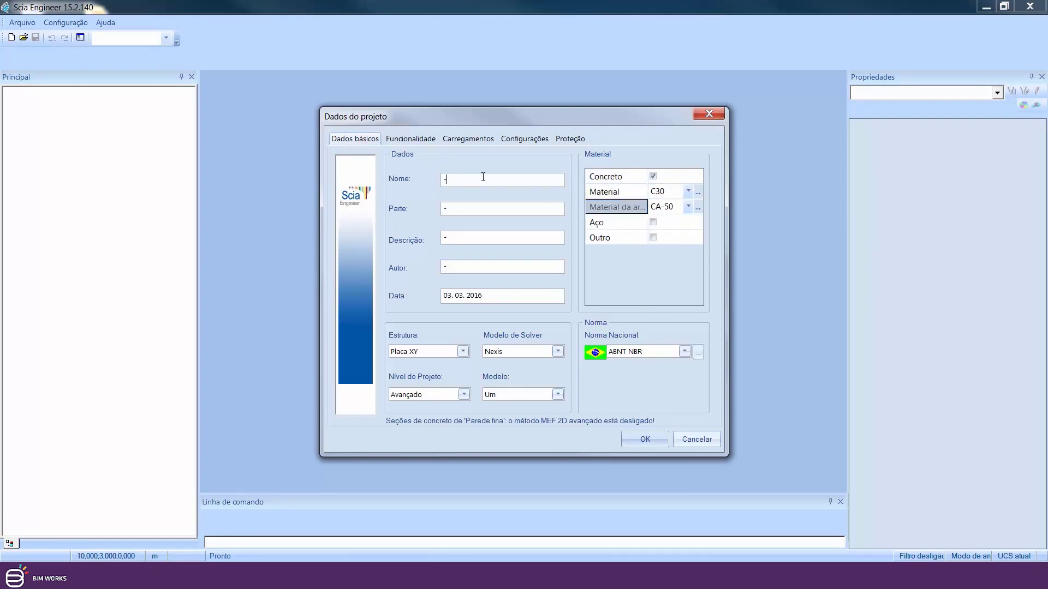
{"action": "type", "text": "Exemplo 13"}
{"action": "key", "text": "Tab"}
{"action": "type", "text": "Tre"}
{"action": "key", "text": "Tab"}
{"action": "type", "text": "Placa"}
{"action": "key", "text": "Tab"}
{"action": "type", "text": "RCC"}
{"action": "left_click", "coordinate": [443, 351]}
{"action": "left_click", "coordinate": [443, 351]}
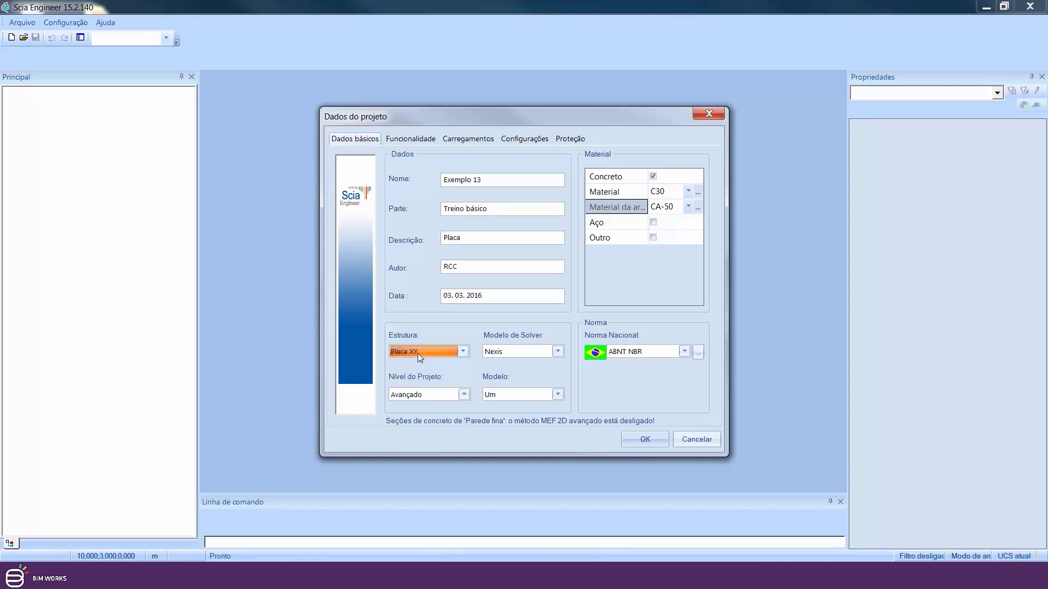
{"action": "left_click", "coordinate": [644, 439]}
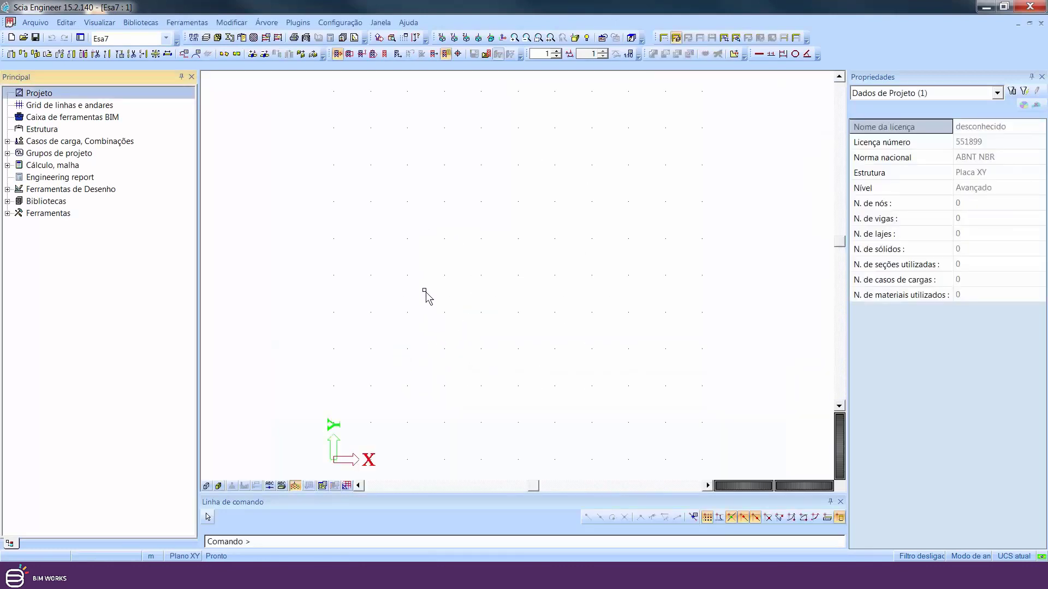
Start a new 2D plate element from the structure tools, keeping type placa (90) and the Isotrópico FEM model
{"action": "scroll", "coordinate": [425, 293], "scroll_direction": "down", "scroll_amount": 2}
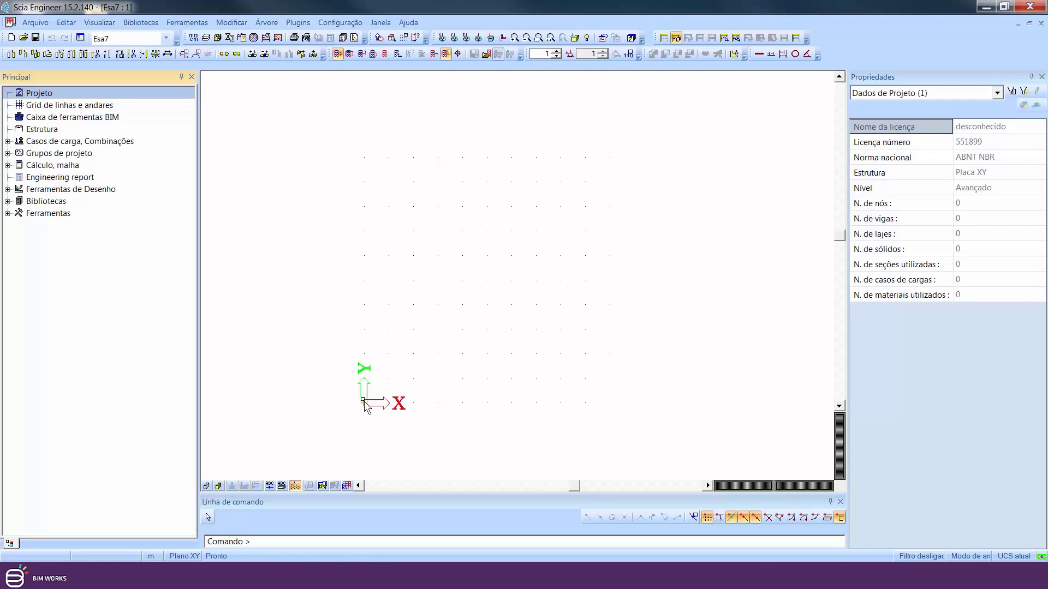
{"action": "left_click", "coordinate": [50, 129]}
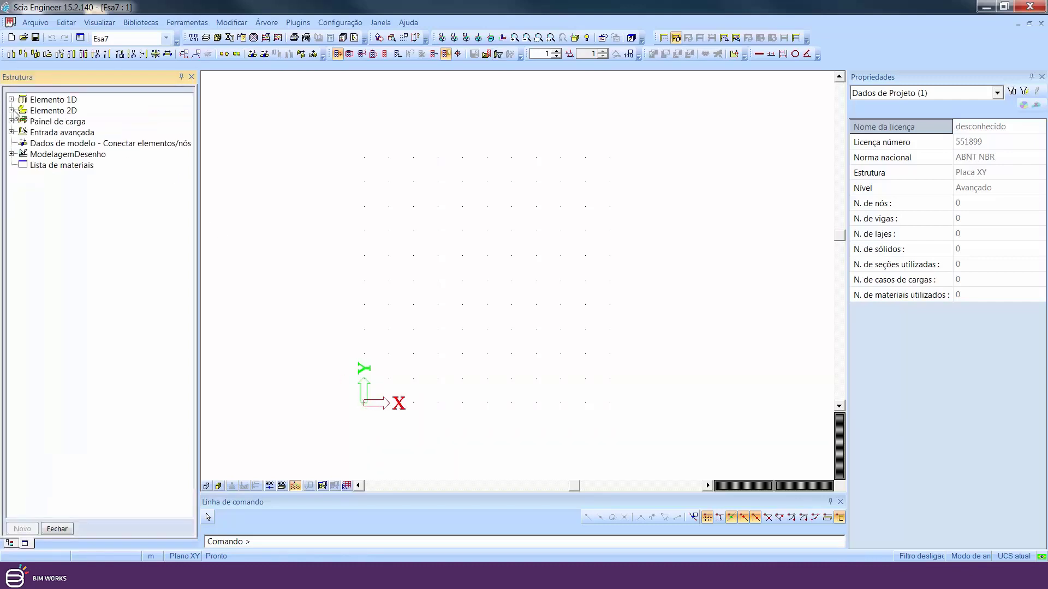
{"action": "double_click", "coordinate": [21, 112]}
{"action": "double_click", "coordinate": [42, 121]}
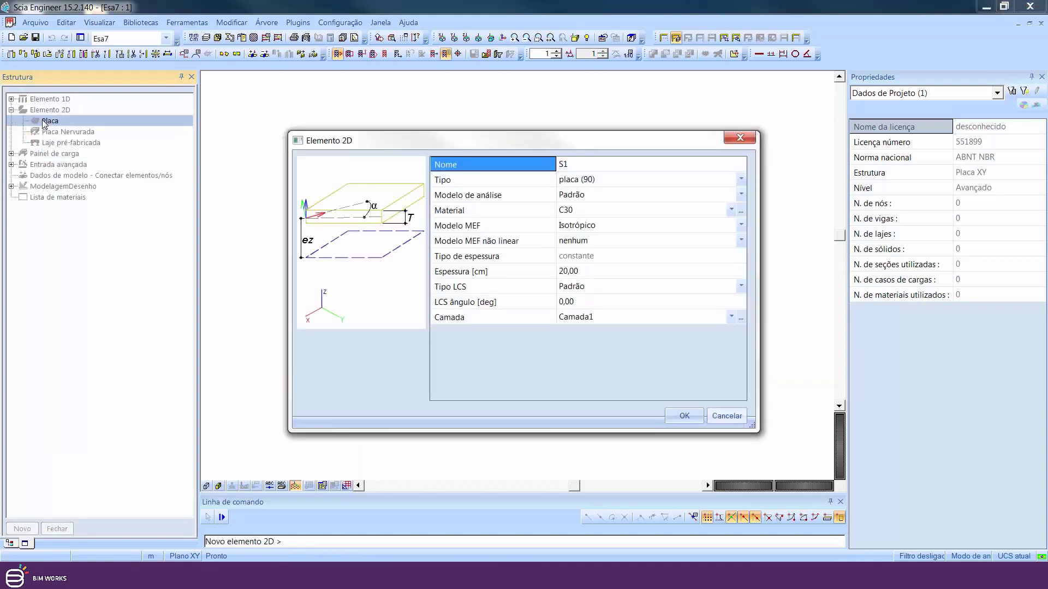
{"action": "left_click", "coordinate": [590, 180]}
{"action": "left_click", "coordinate": [590, 180]}
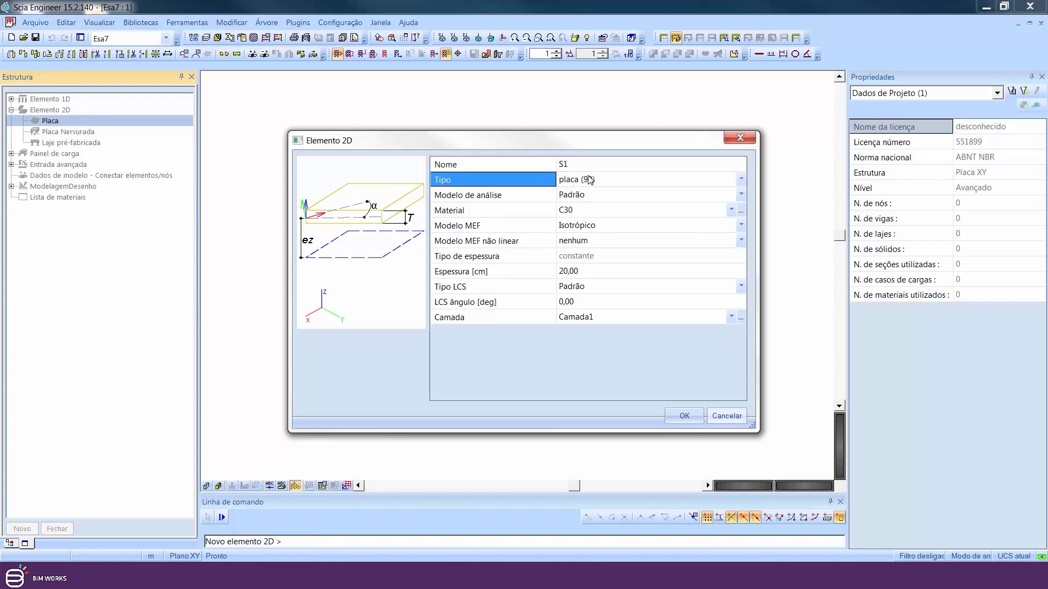
{"action": "left_click", "coordinate": [590, 180]}
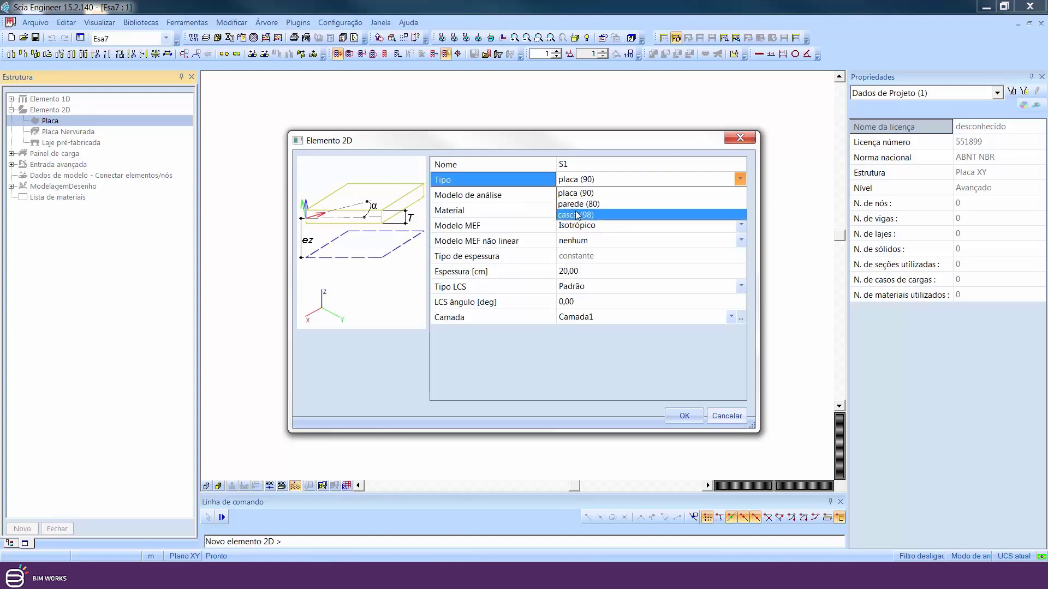
{"action": "left_click", "coordinate": [577, 180]}
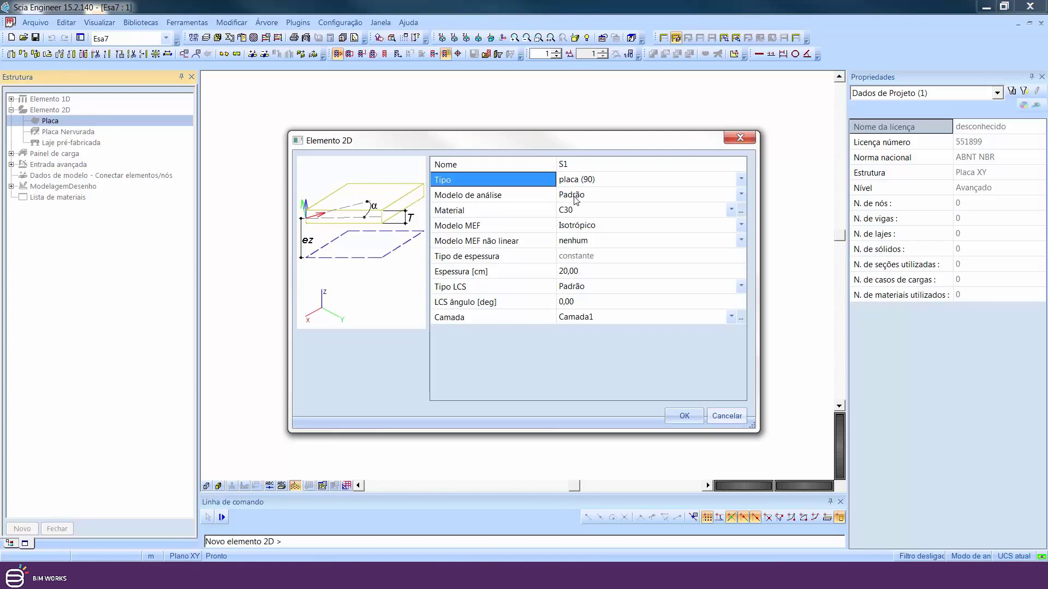
{"action": "left_click", "coordinate": [594, 225]}
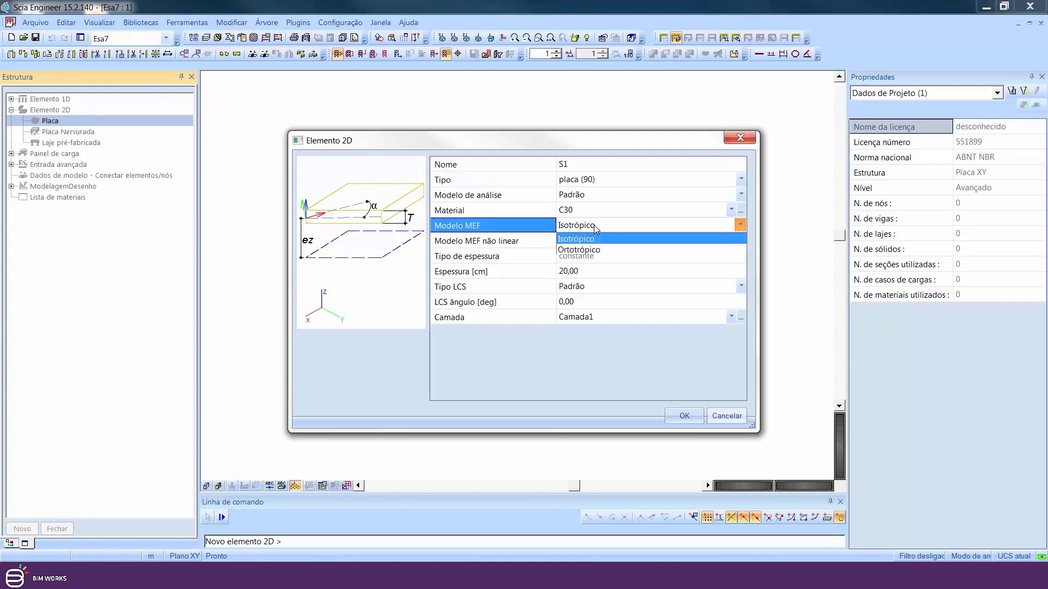
{"action": "left_click", "coordinate": [593, 227]}
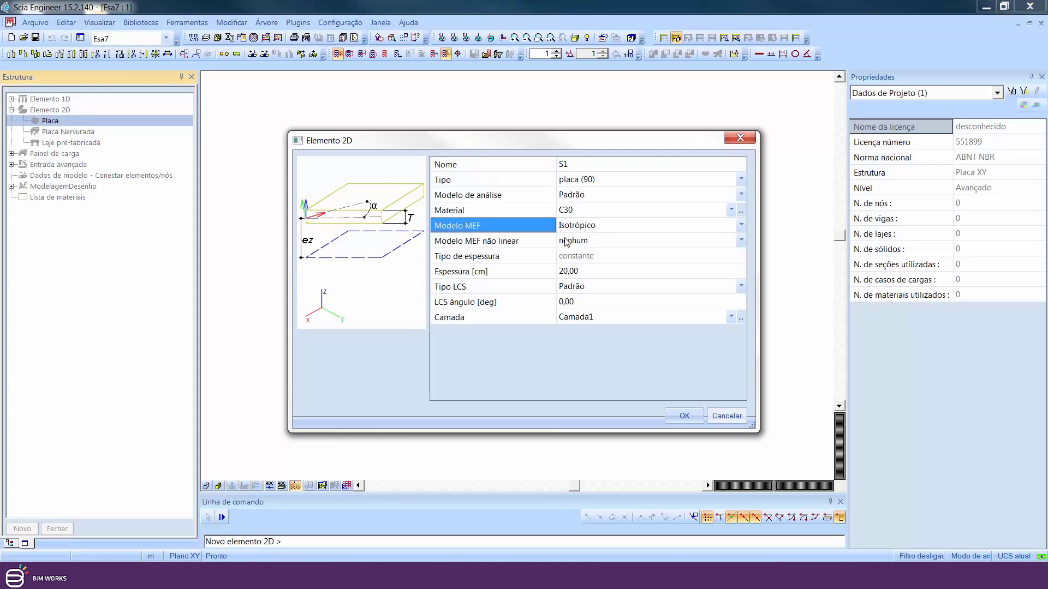
Set the plate's thickness to 25 cm and accept its properties
{"action": "left_click", "coordinate": [581, 271]}
{"action": "type", "text": "25"}
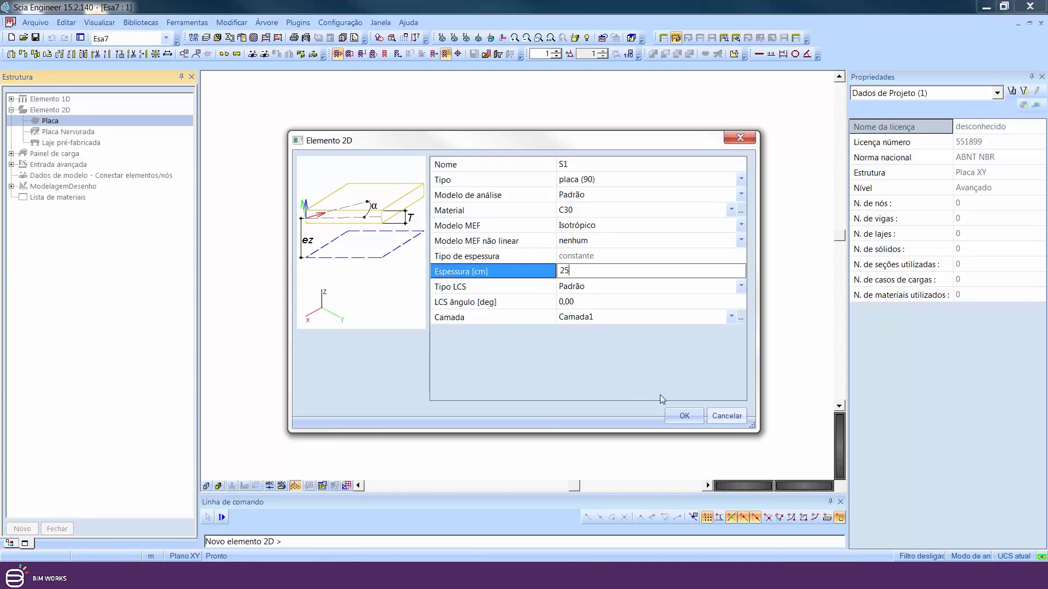
{"action": "type", "text": "00"}
{"action": "left_click", "coordinate": [691, 417]}
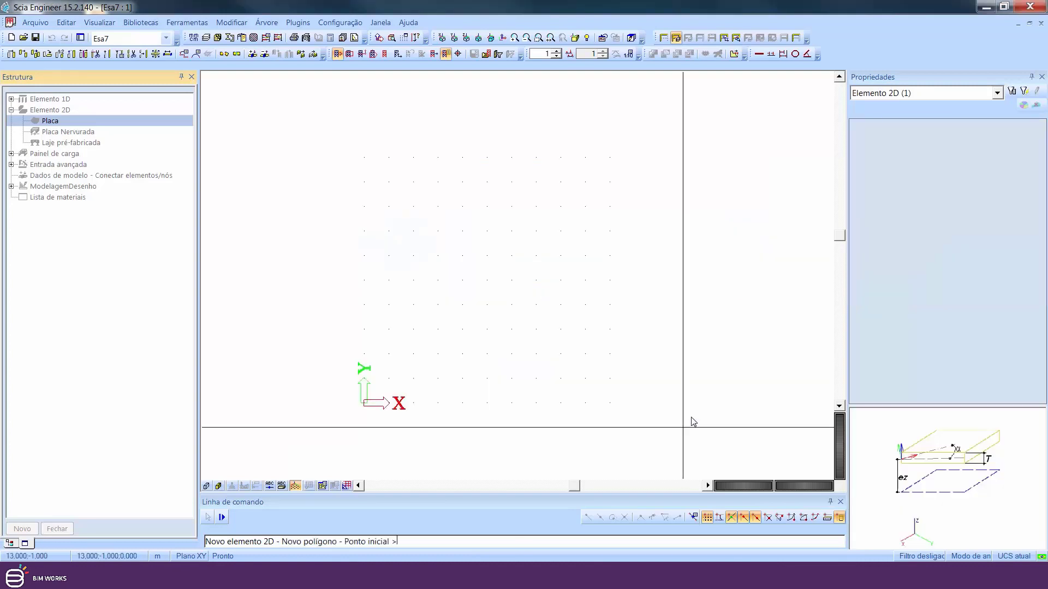
Keep point-grid snapping enabled and start the plate's polygon at the origin using straight segments
{"action": "left_click", "coordinate": [693, 517]}
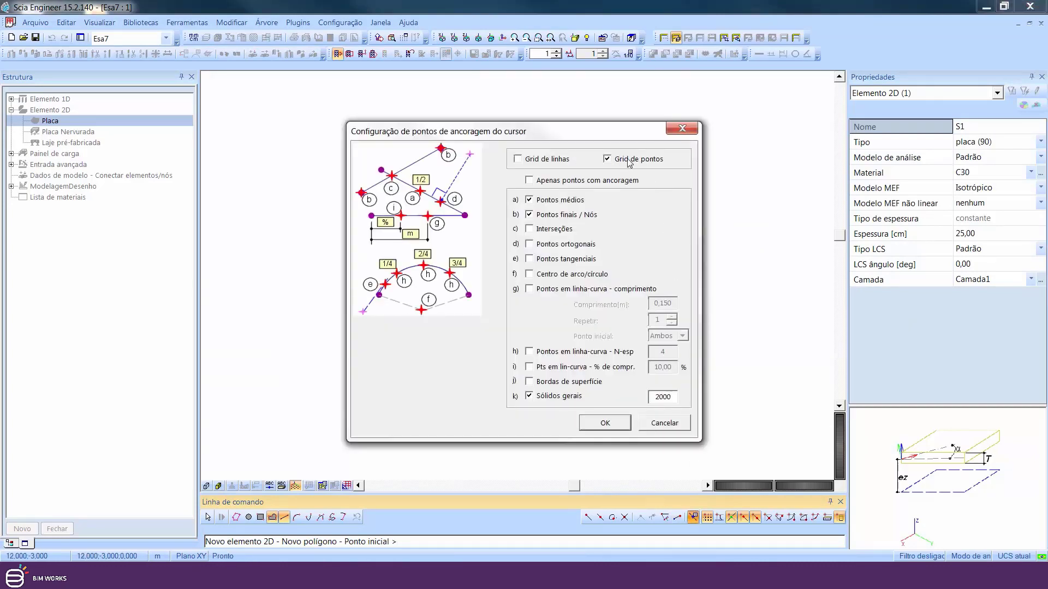
{"action": "left_click", "coordinate": [603, 423]}
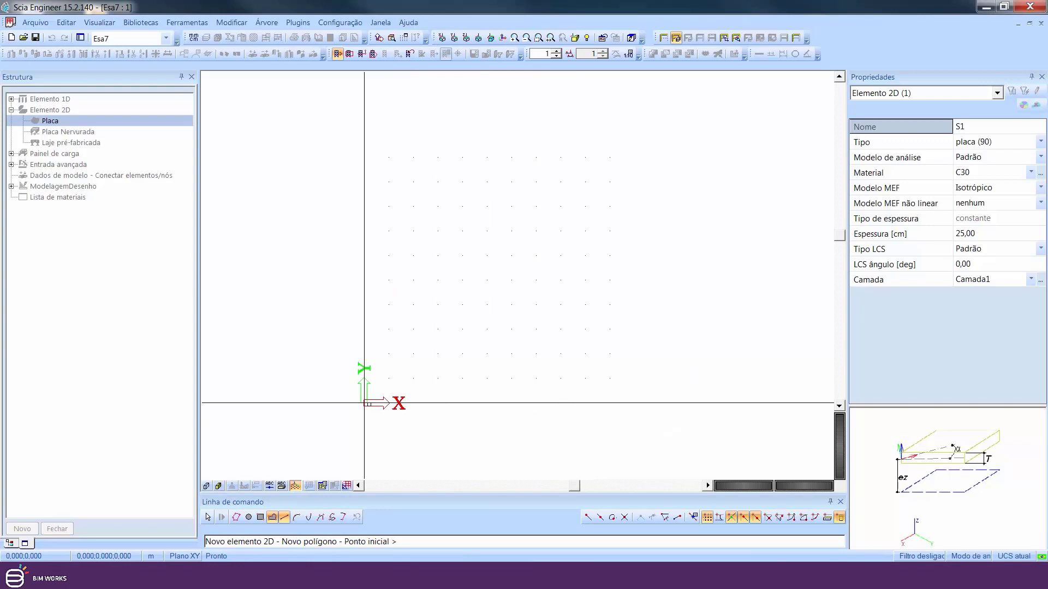
{"action": "left_click", "coordinate": [364, 402]}
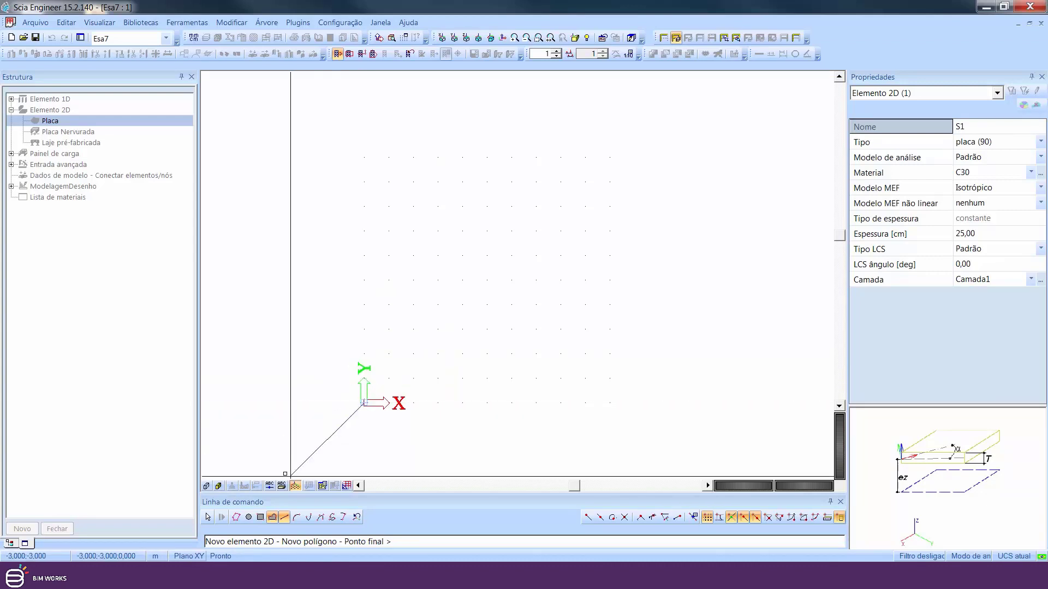
{"action": "left_click", "coordinate": [285, 519]}
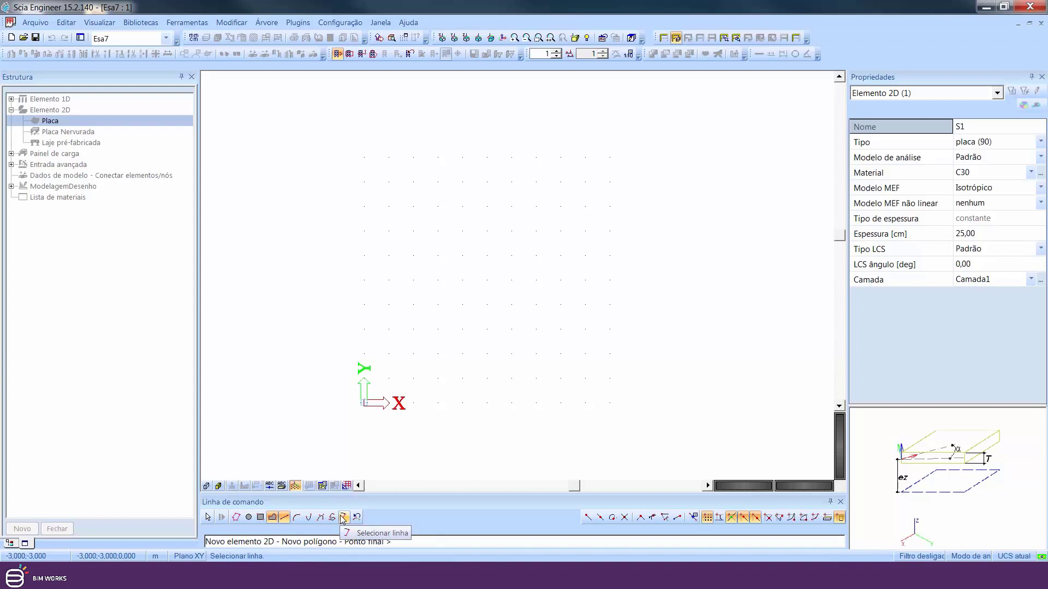
{"action": "left_click", "coordinate": [249, 518]}
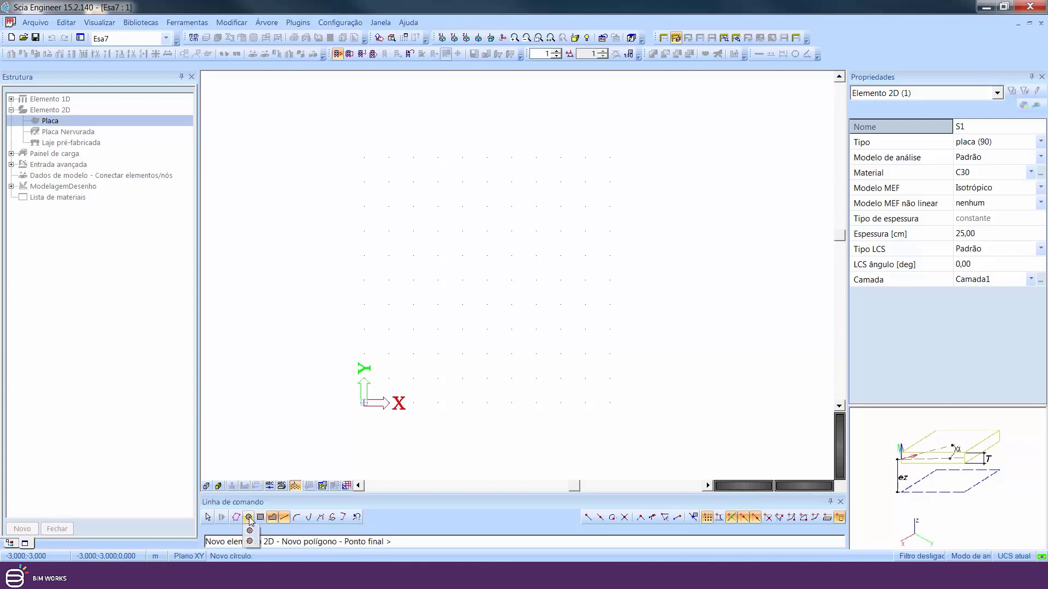
{"action": "left_click", "coordinate": [283, 515]}
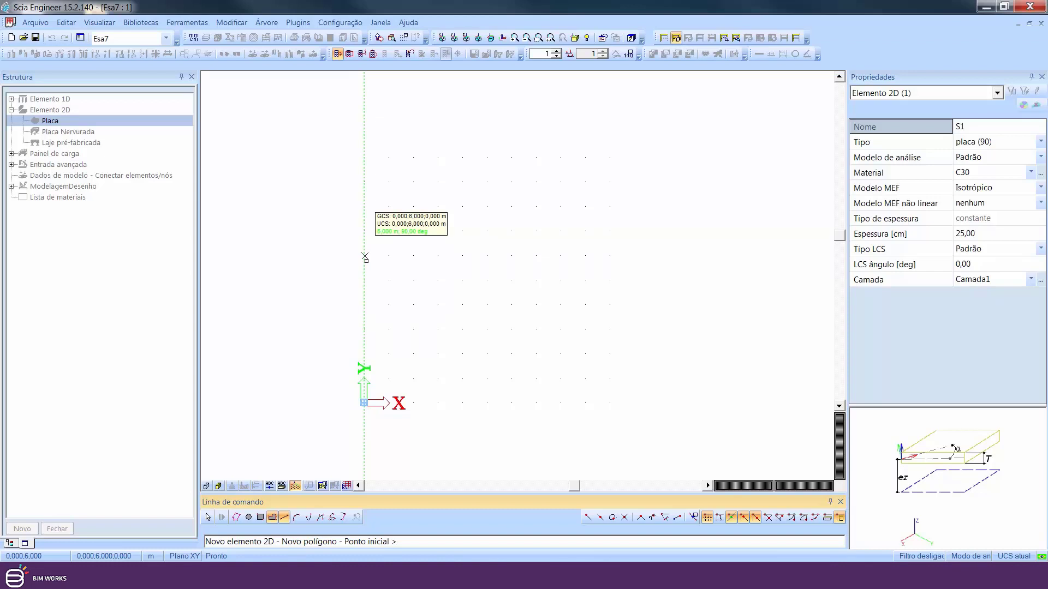
Complete the plate as a rectangle from the origin, 6 m along X and 9 m along Y, and end the command
{"action": "key", "text": "Return"}
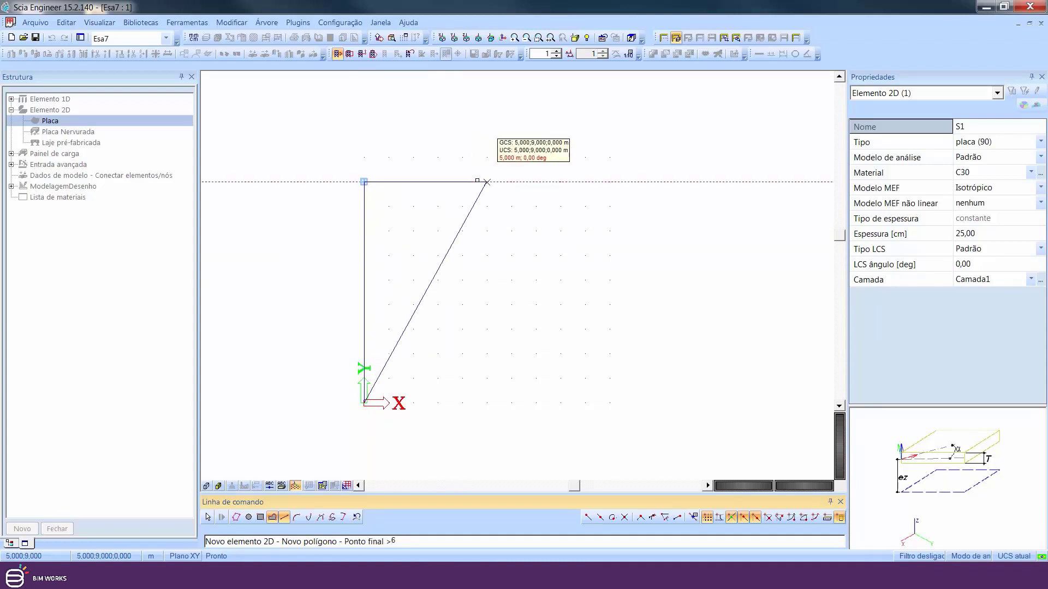
{"action": "key", "text": "Return"}
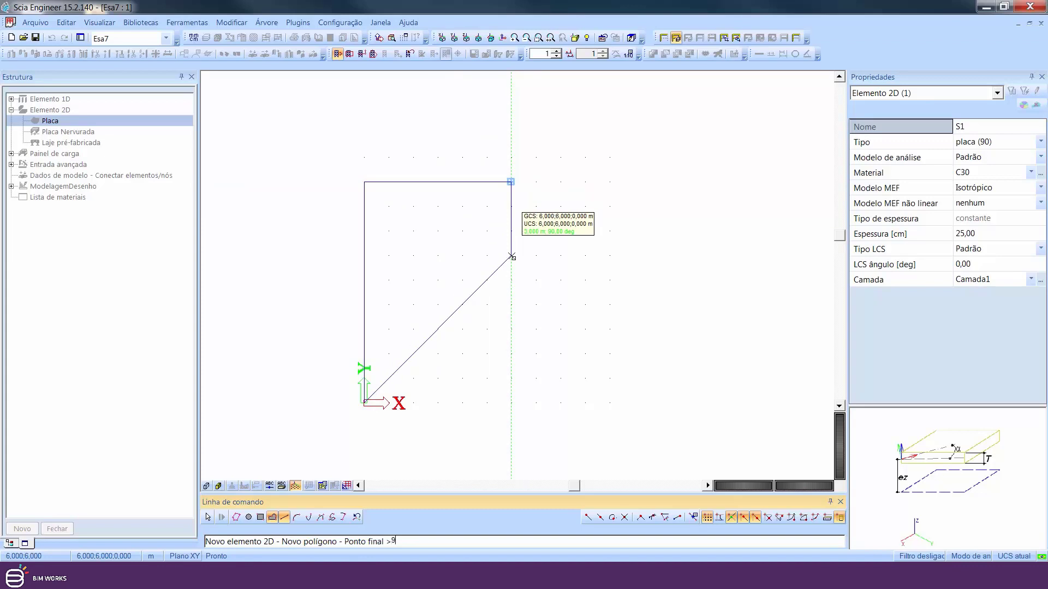
{"action": "key", "text": "Return"}
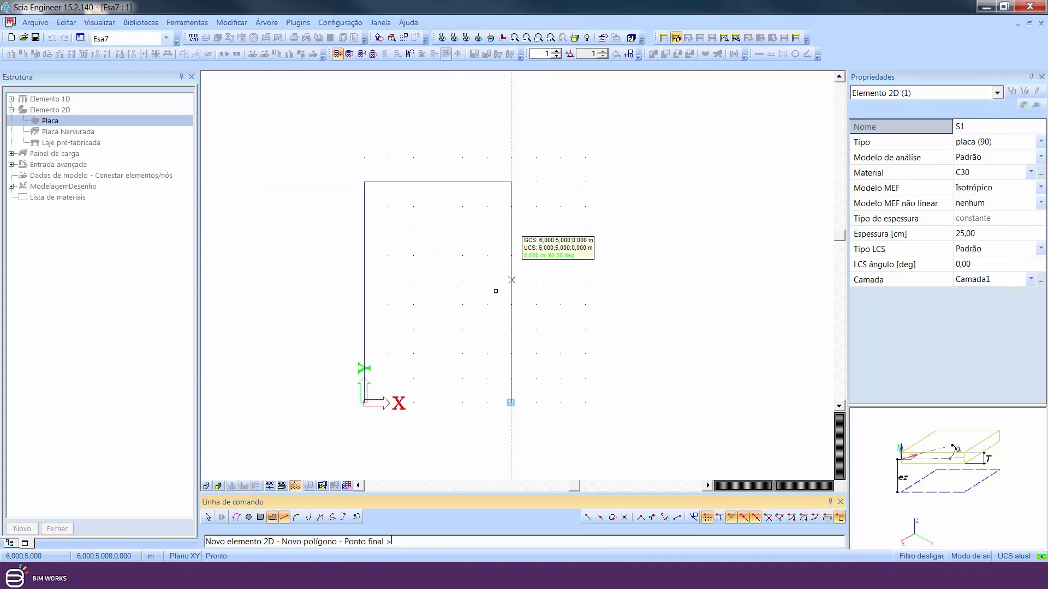
{"action": "key", "text": "Escape"}
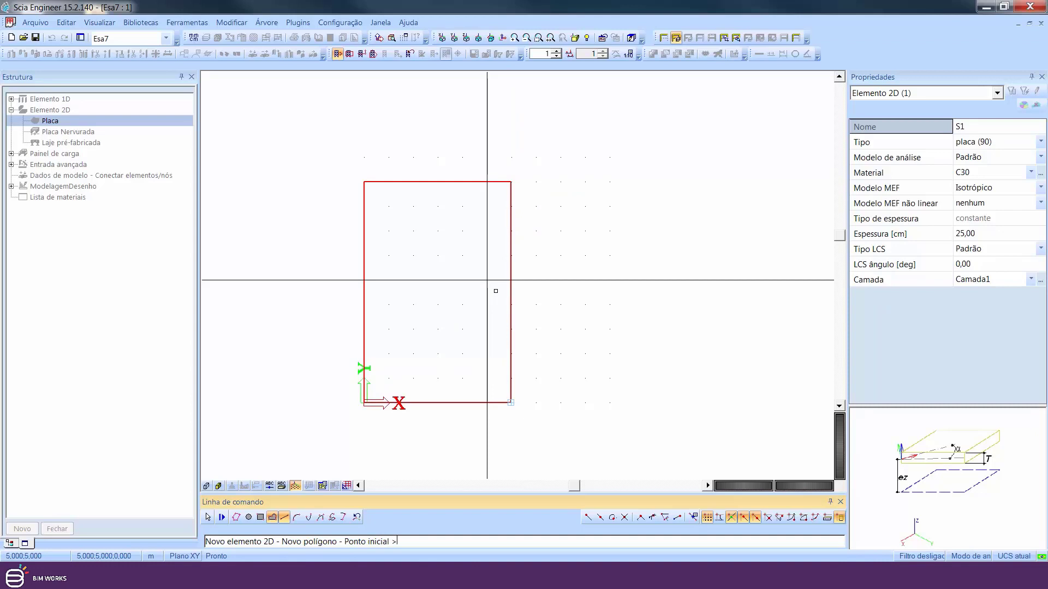
{"action": "key", "text": "Escape"}
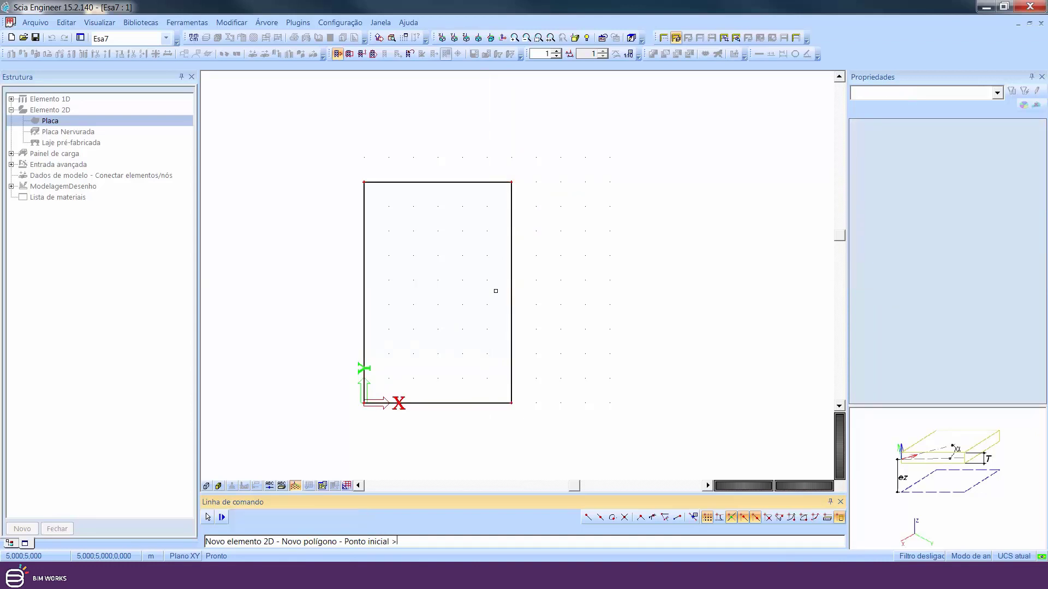
{"action": "left_click", "coordinate": [496, 291]}
Inspect the plate in axonometric view and select it to review its properties
{"action": "right_click_drag", "start_coordinate": [540, 325], "coordinate": [444, 370], "text": "ctrl"}
{"action": "left_click", "coordinate": [522, 312]}
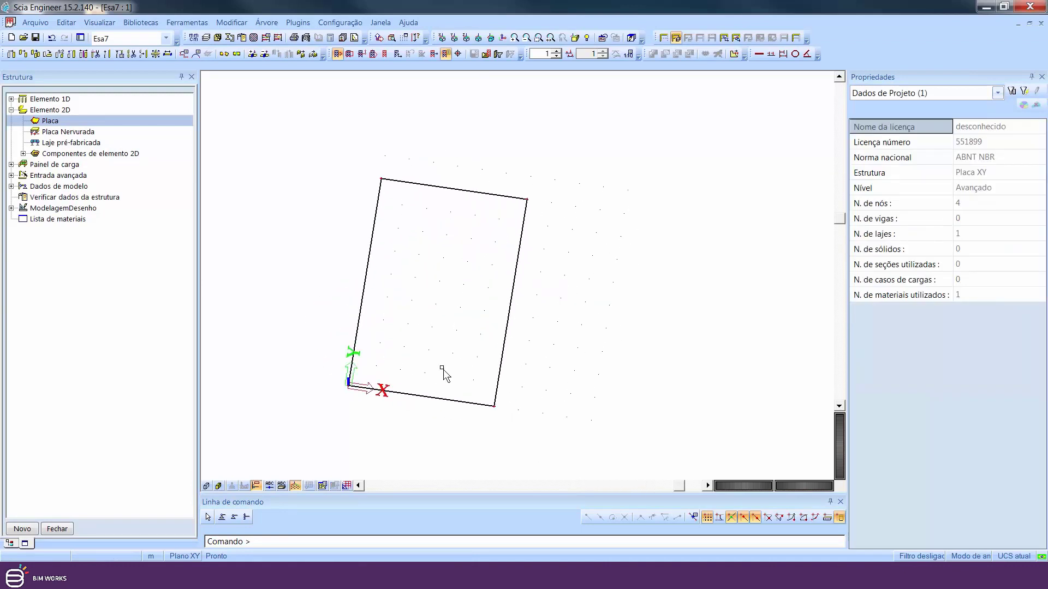
{"action": "right_click_drag", "start_coordinate": [354, 385], "coordinate": [374, 368], "text": "ctrl"}
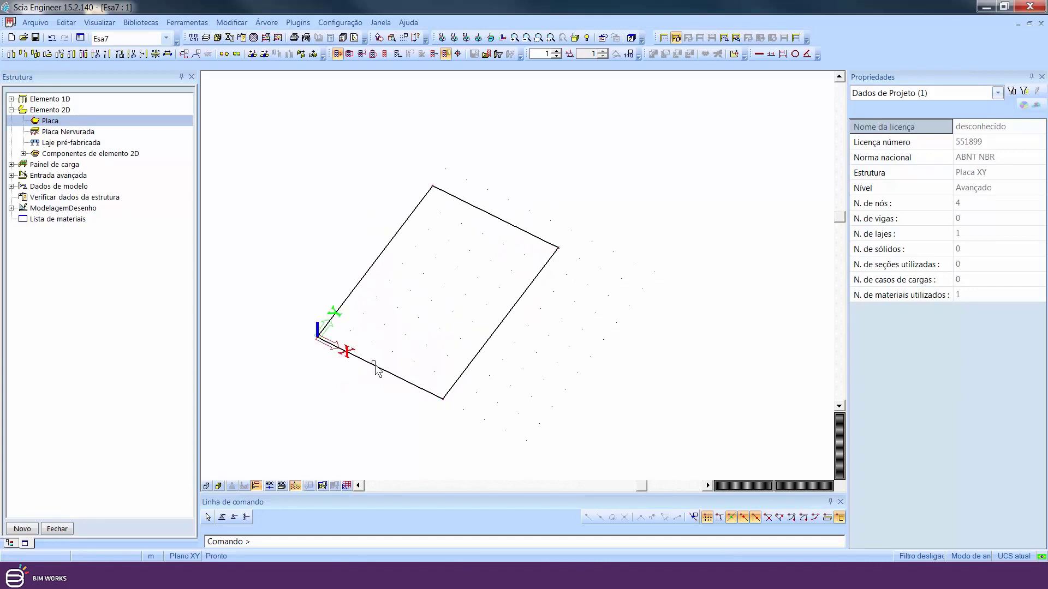
{"action": "right_click_drag", "start_coordinate": [415, 307], "coordinate": [418, 348], "text": "ctrl"}
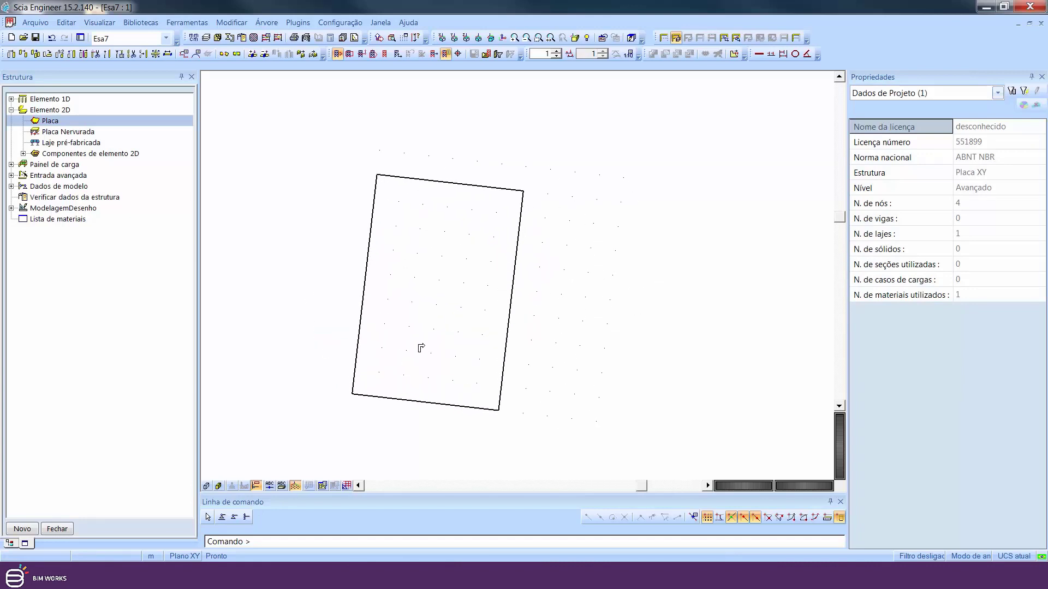
{"action": "left_click", "coordinate": [478, 40]}
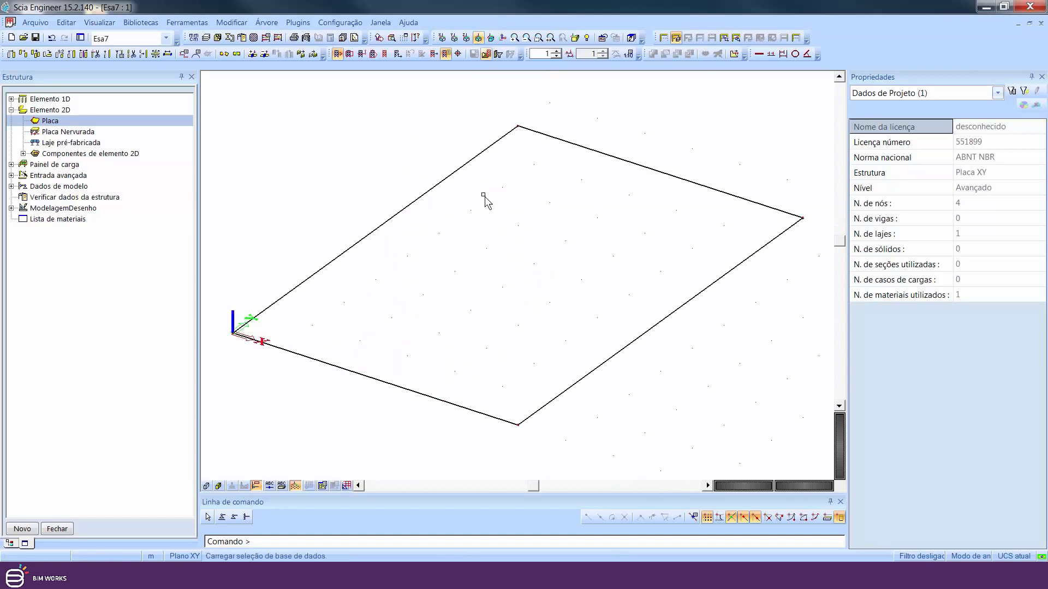
{"action": "scroll", "coordinate": [468, 260], "scroll_direction": "down", "scroll_amount": 2}
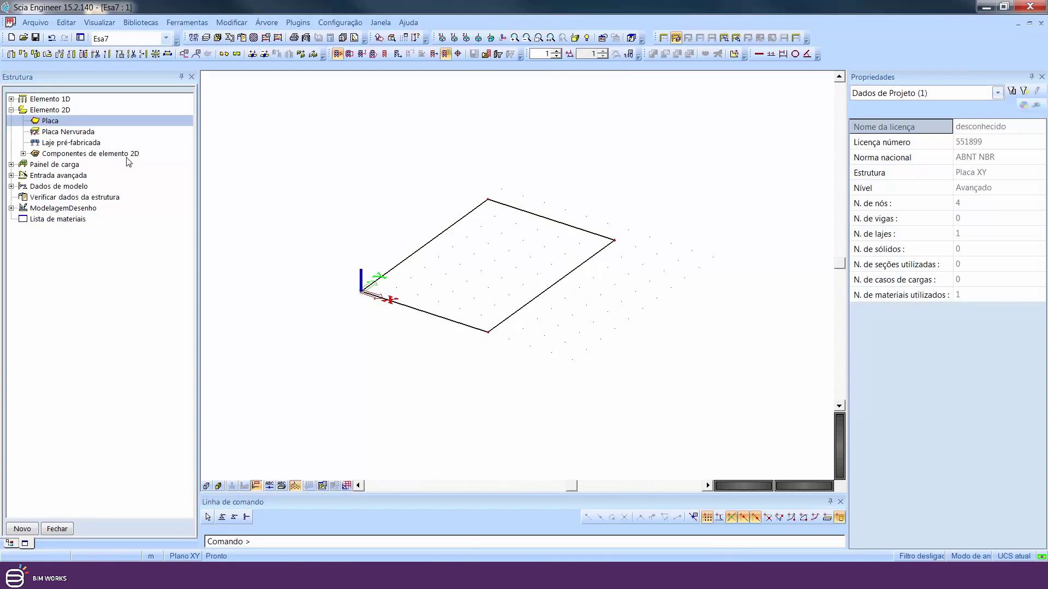
{"action": "left_click", "coordinate": [542, 272]}
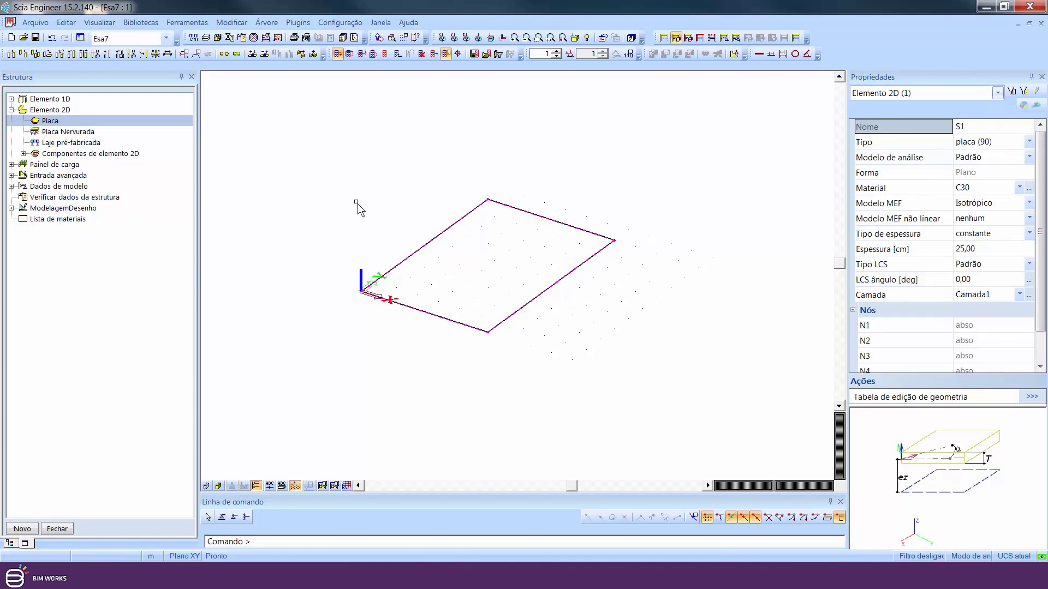
Define a linear support for 2D element edges with Articulado restraints and accept its properties
{"action": "double_click", "coordinate": [20, 187]}
{"action": "double_click", "coordinate": [25, 198]}
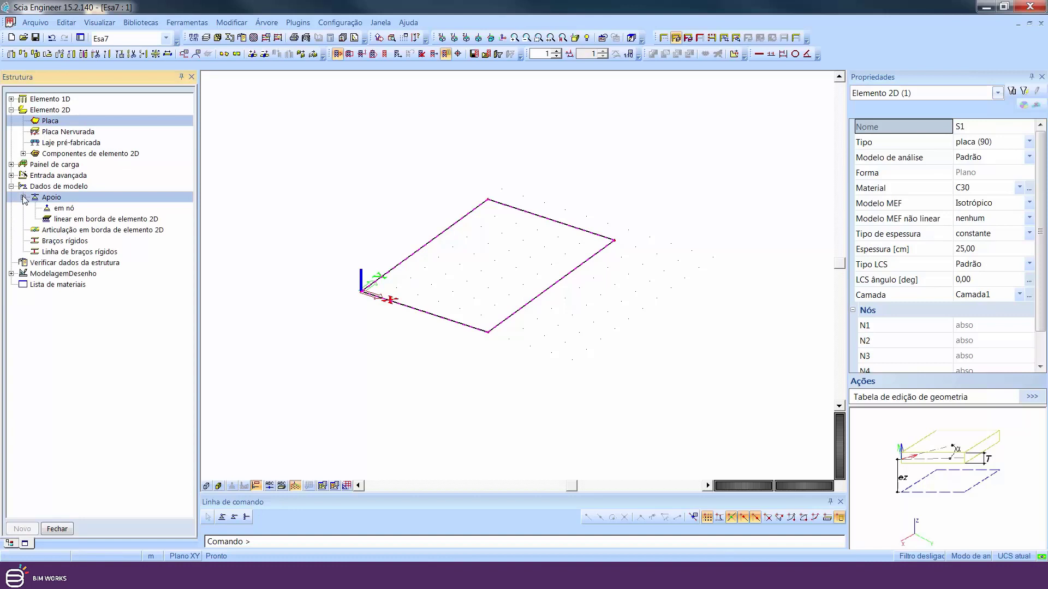
{"action": "double_click", "coordinate": [83, 220]}
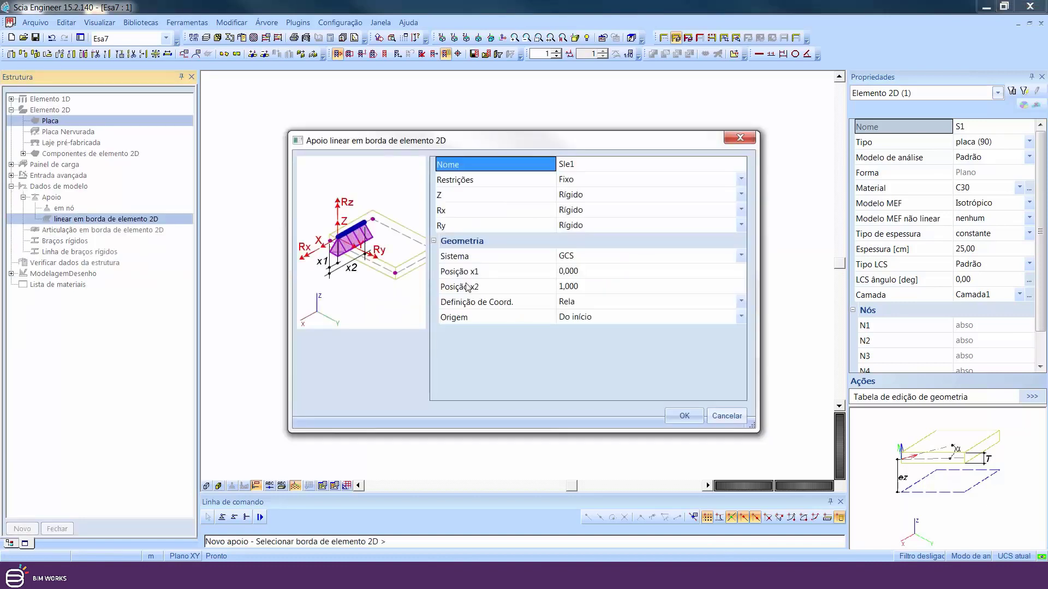
{"action": "left_click", "coordinate": [617, 182]}
{"action": "left_click", "coordinate": [578, 195]}
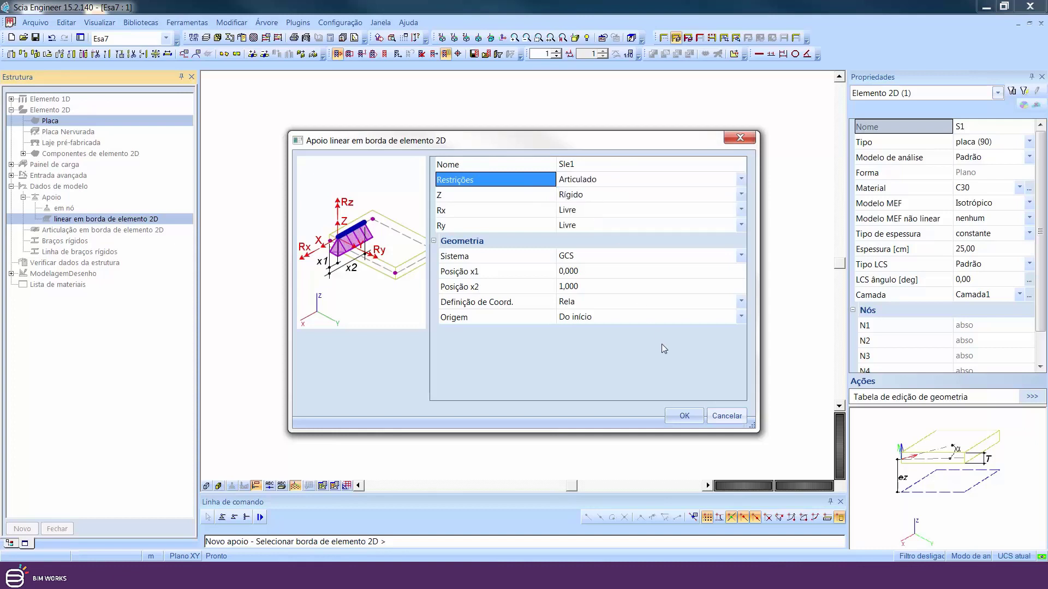
{"action": "left_click", "coordinate": [684, 416]}
Place the hinged line support on the plate's two opposite 6 m edges and end the command
{"action": "left_click", "coordinate": [441, 317]}
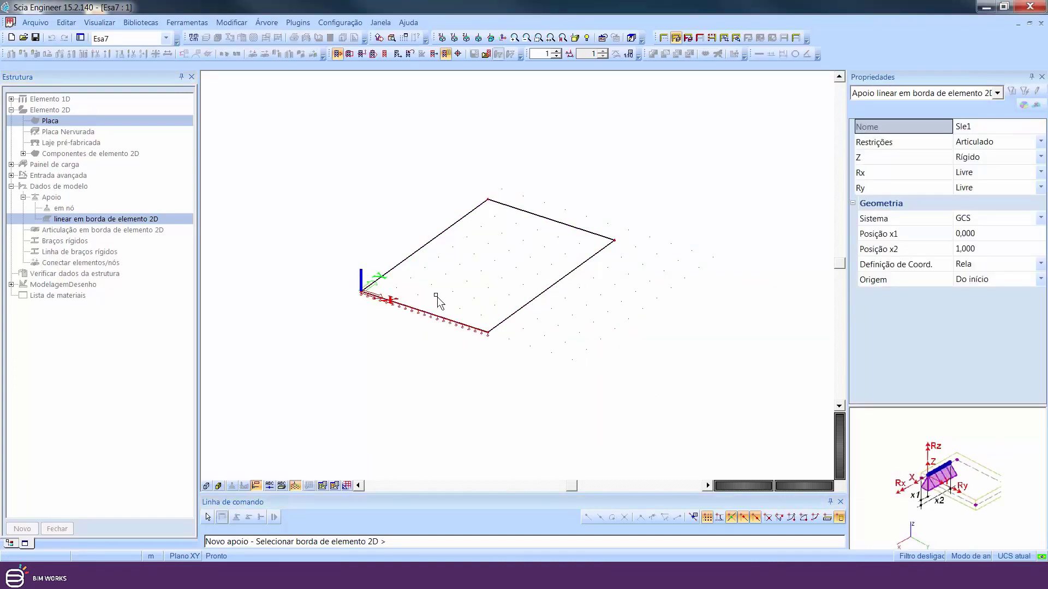
{"action": "left_click", "coordinate": [546, 218]}
{"action": "key", "text": "Escape"}
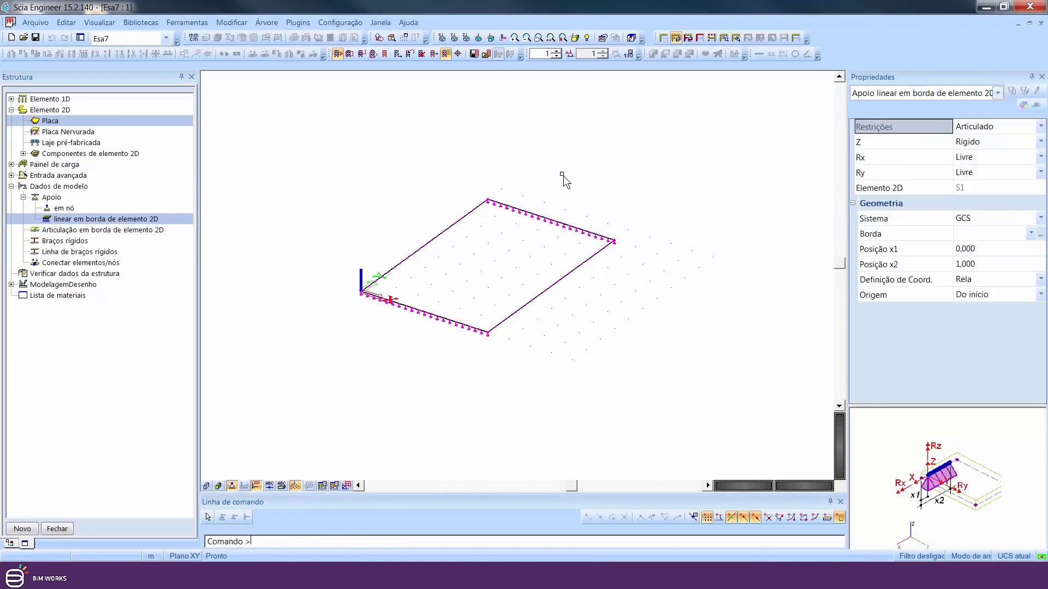
{"action": "key", "text": "Escape"}
Set the display scale of the support symbols to 2 and leave the structure commands
{"action": "left_click", "coordinate": [556, 50]}
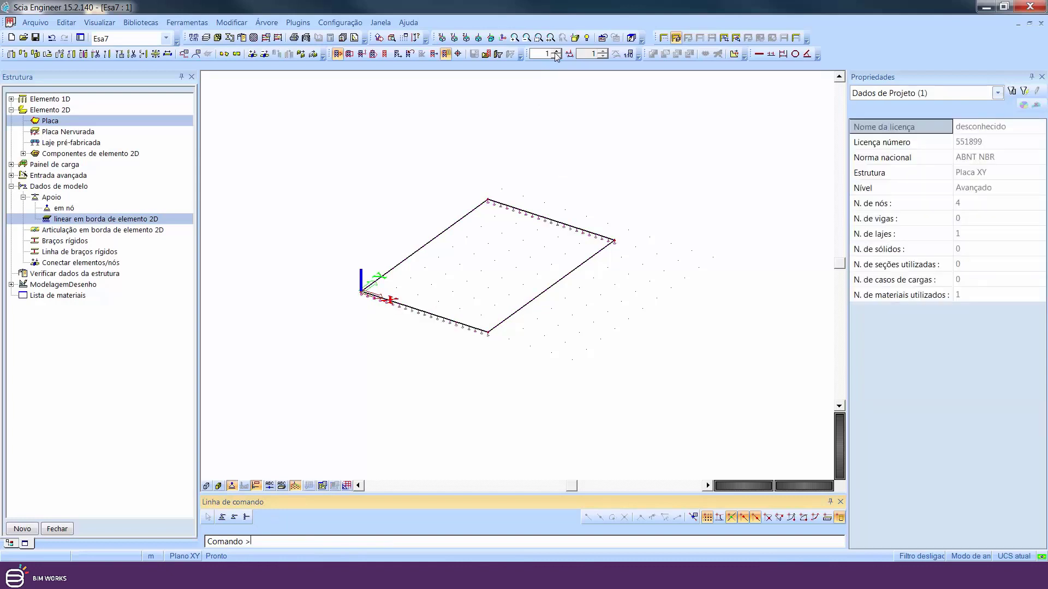
{"action": "left_click", "coordinate": [556, 51]}
{"action": "left_click", "coordinate": [556, 50]}
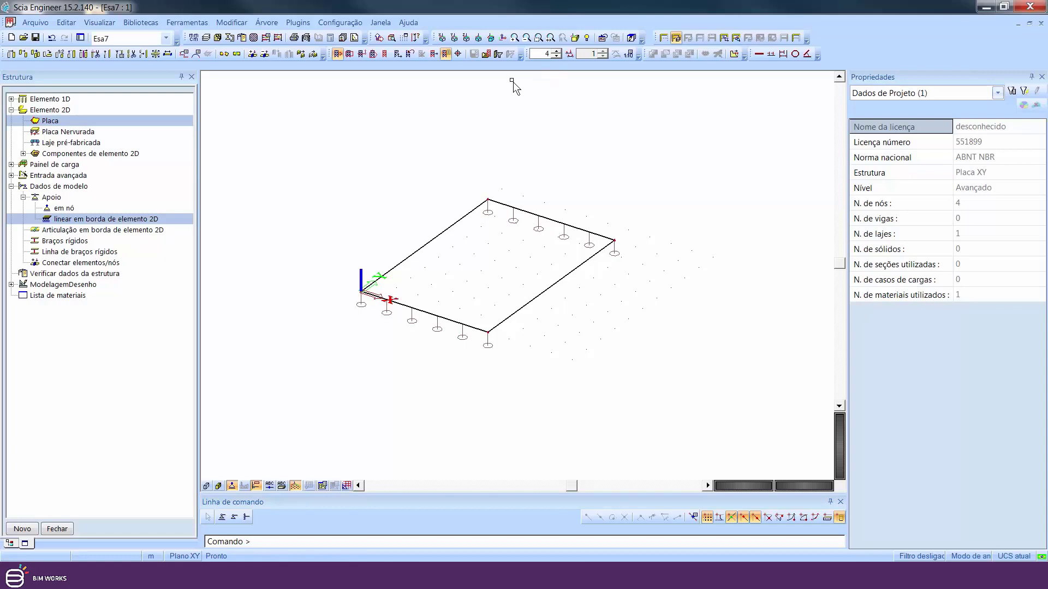
{"action": "left_click", "coordinate": [557, 56]}
{"action": "left_click", "coordinate": [557, 56]}
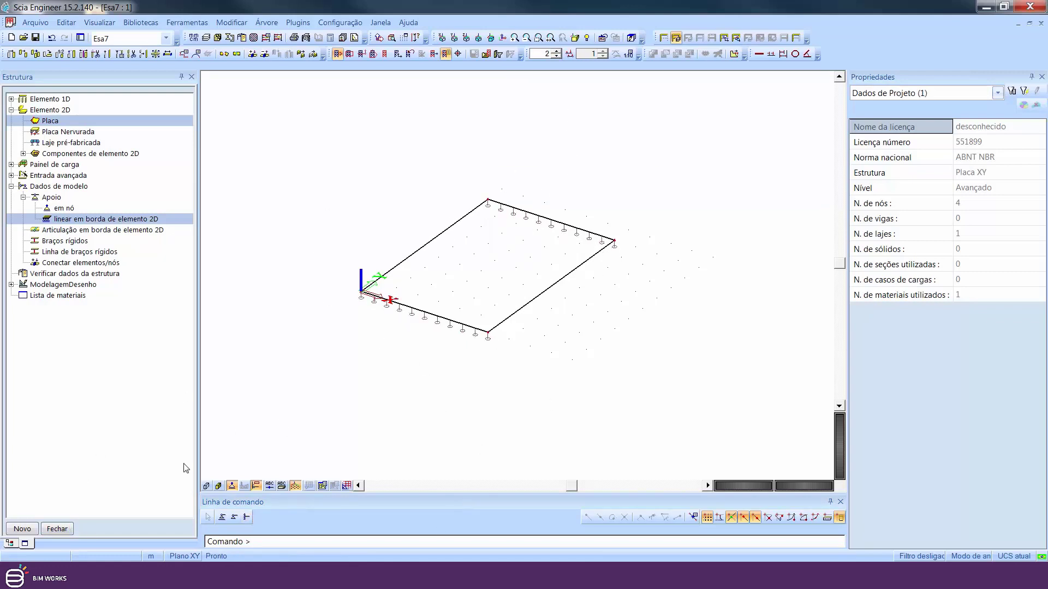
{"action": "left_click", "coordinate": [58, 529]}
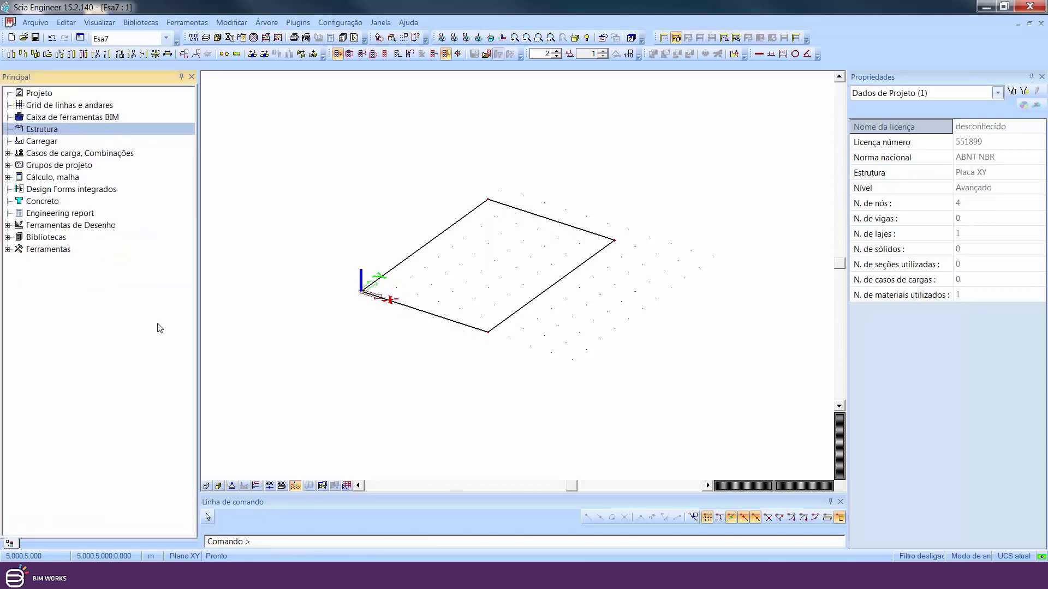
Open the load cases and set the description of LC1 to "Peso próprio"
{"action": "left_click", "coordinate": [53, 142]}
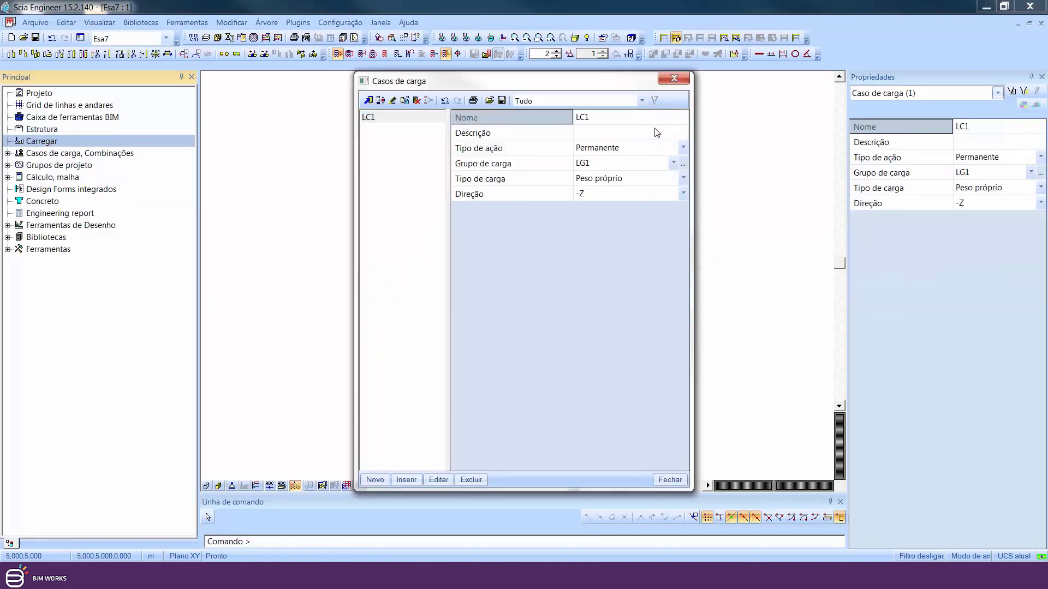
{"action": "left_click", "coordinate": [655, 132]}
{"action": "type", "text": "Peso "}
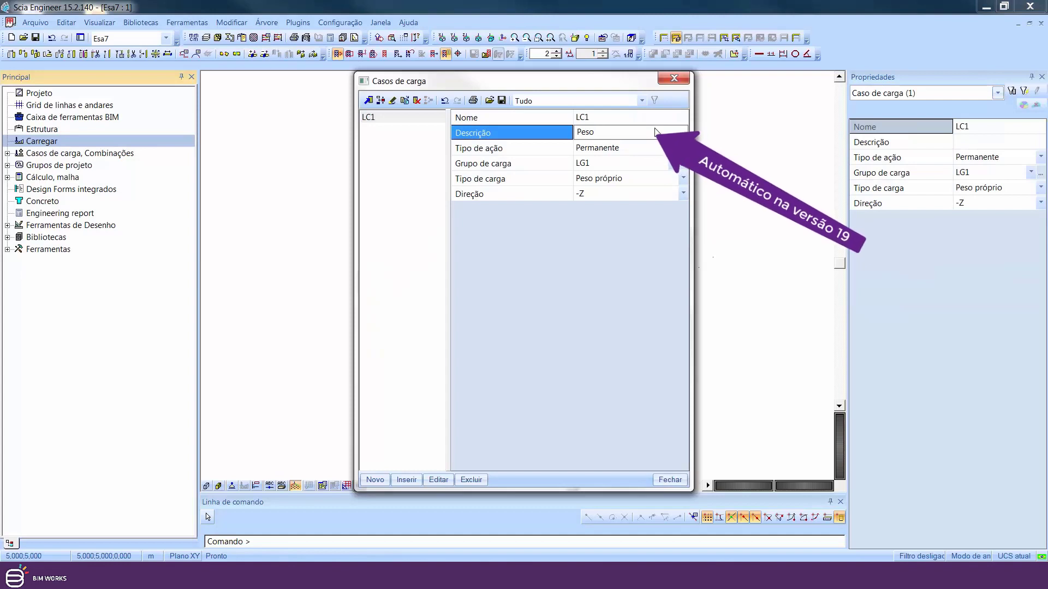
{"action": "type", "text": "pró"}
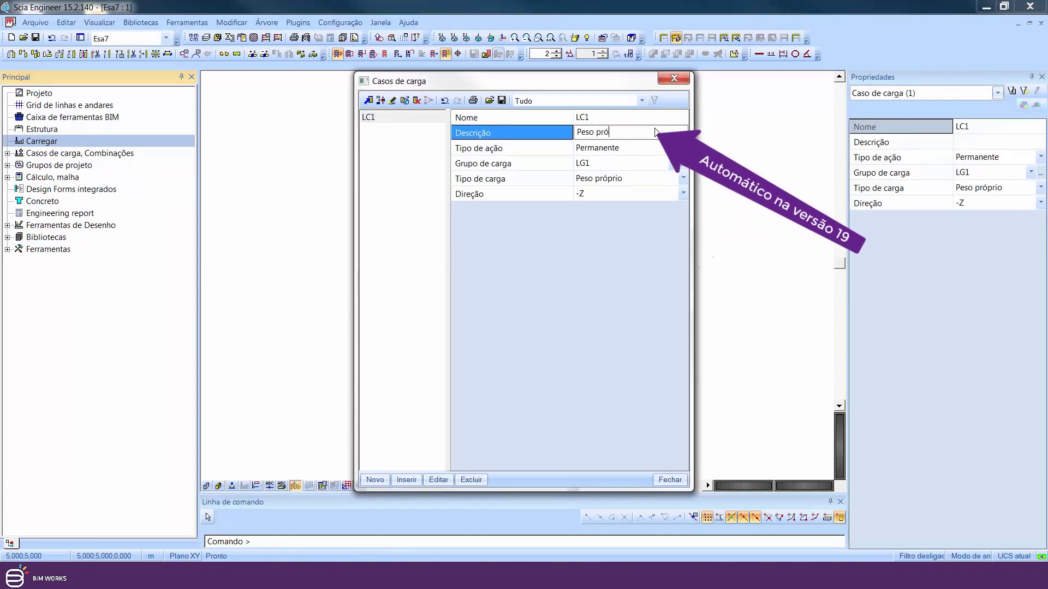
{"action": "type", "text": "prio"}
{"action": "key", "text": "Return"}
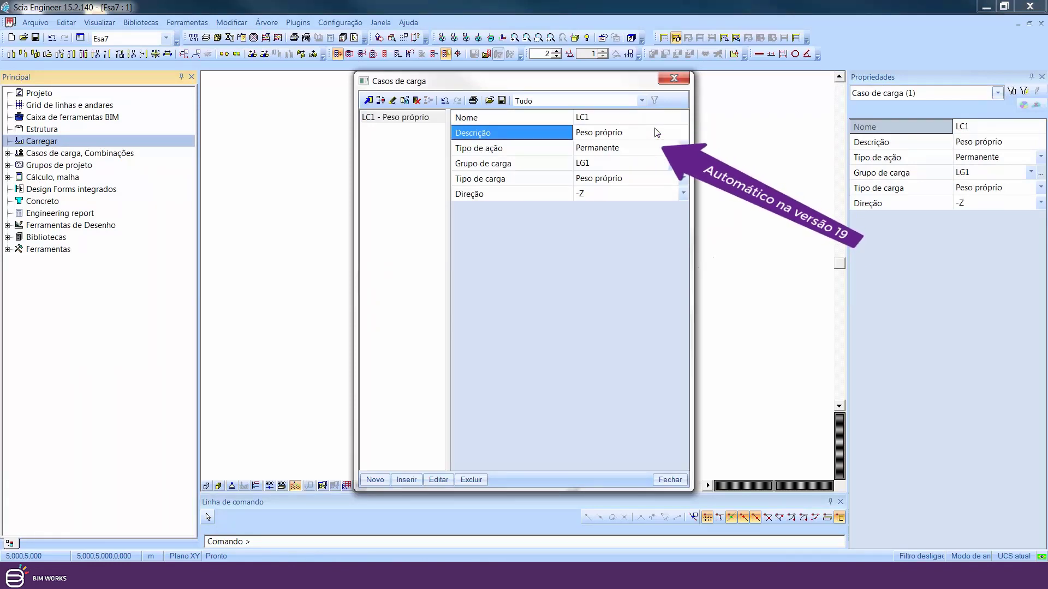
Create a second load case, LC2, with the description "Paredes"
{"action": "left_click", "coordinate": [375, 480]}
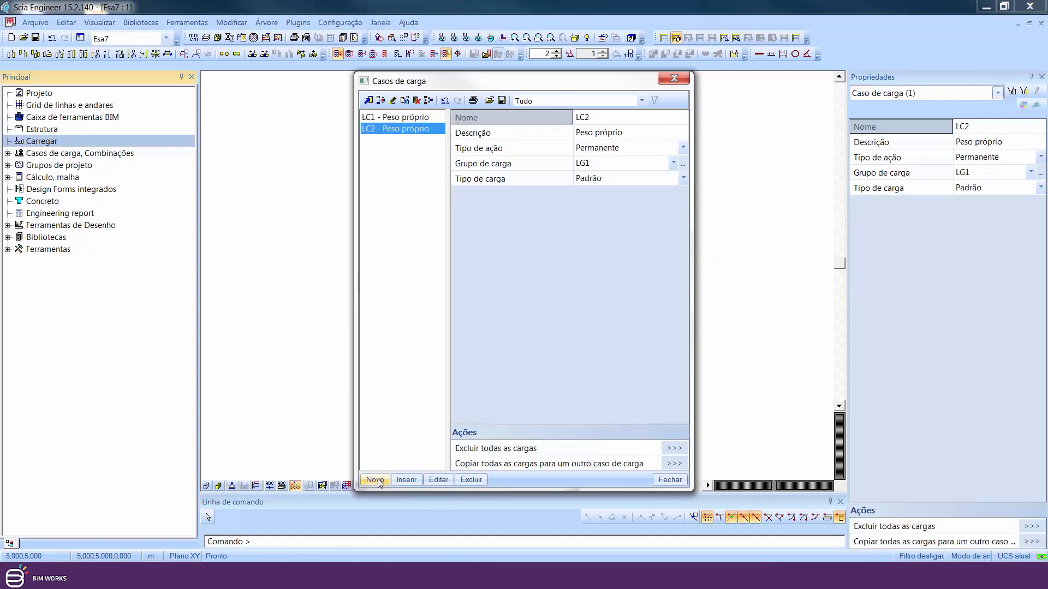
{"action": "left_click", "coordinate": [638, 136]}
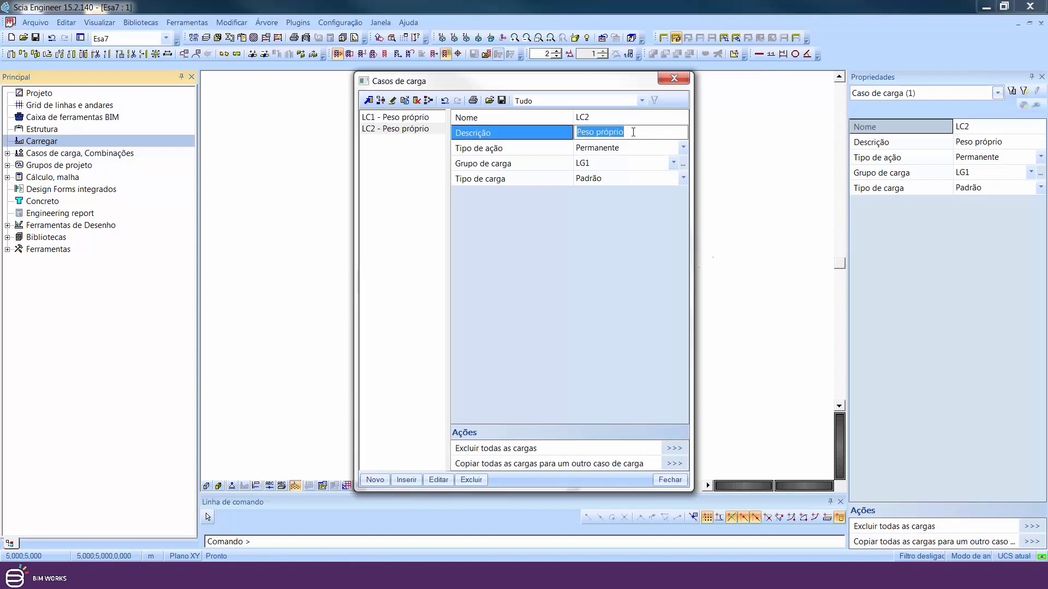
{"action": "type", "text": "Paredes"}
{"action": "key", "text": "Return"}
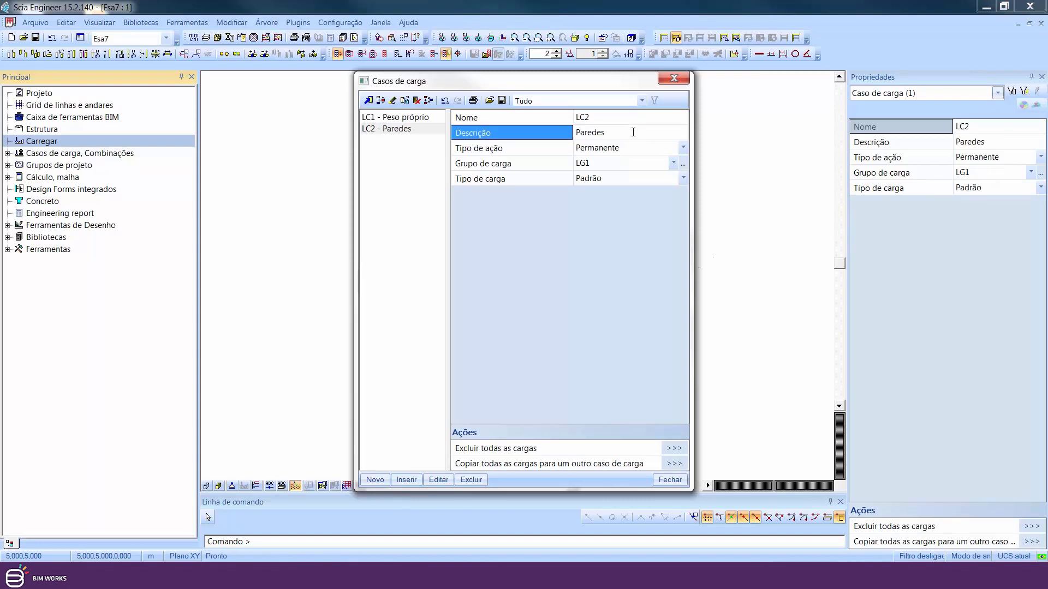
Create load case LC3 described as "Carga de serviço", keep its action type Permanente, and close the load case manager
{"action": "left_click", "coordinate": [375, 481]}
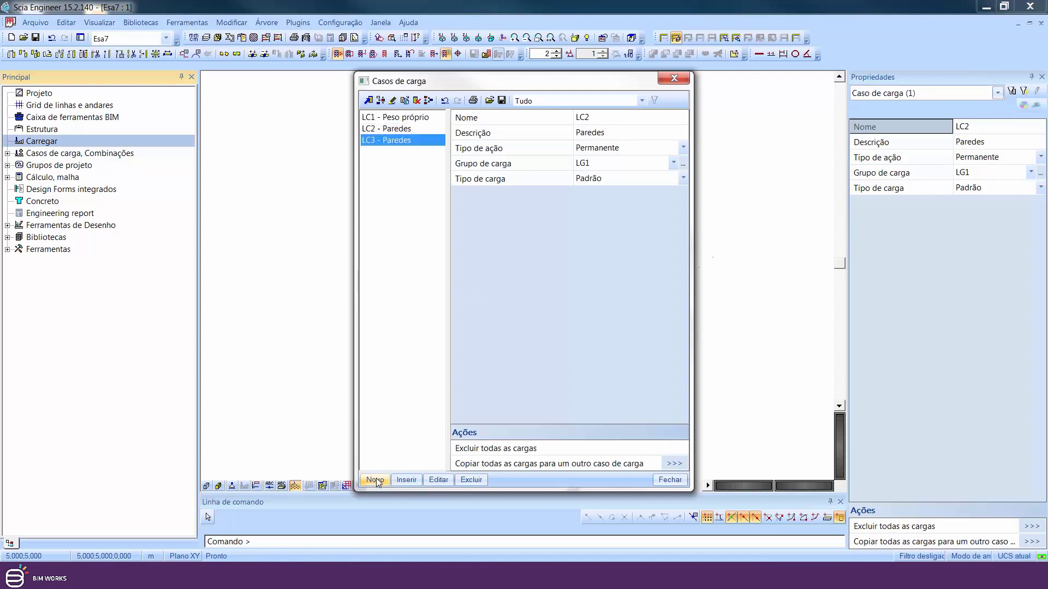
{"action": "left_click", "coordinate": [613, 137]}
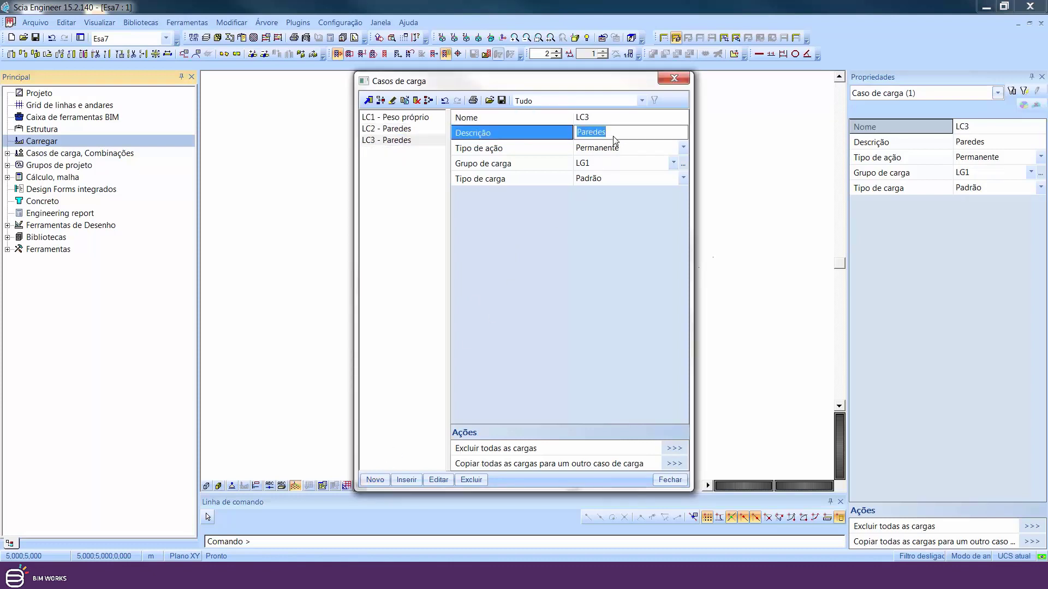
{"action": "type", "text": "Carga de serviço"}
{"action": "key", "text": "Return"}
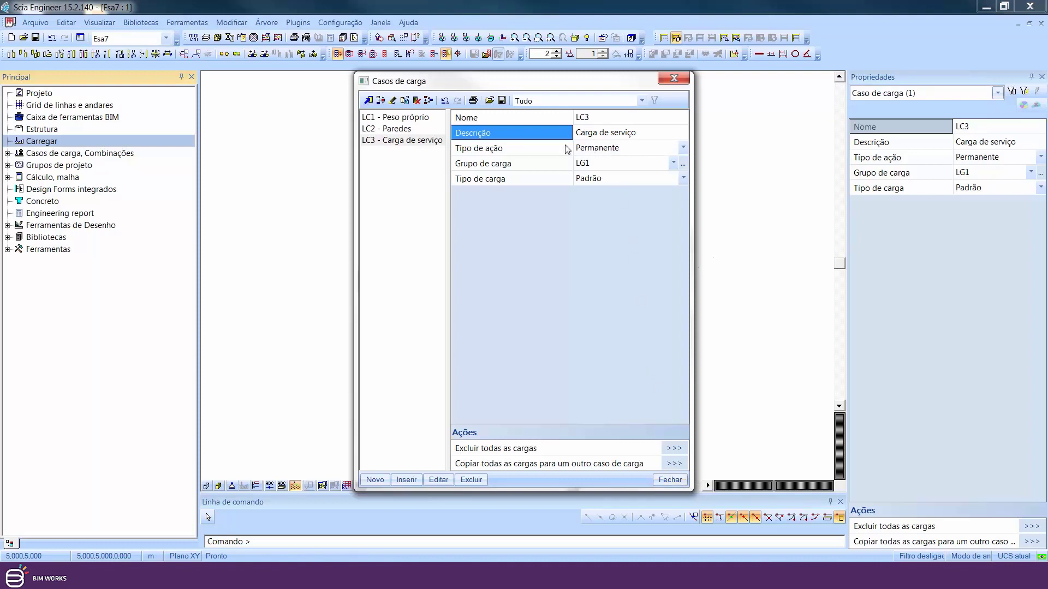
{"action": "left_click", "coordinate": [605, 154]}
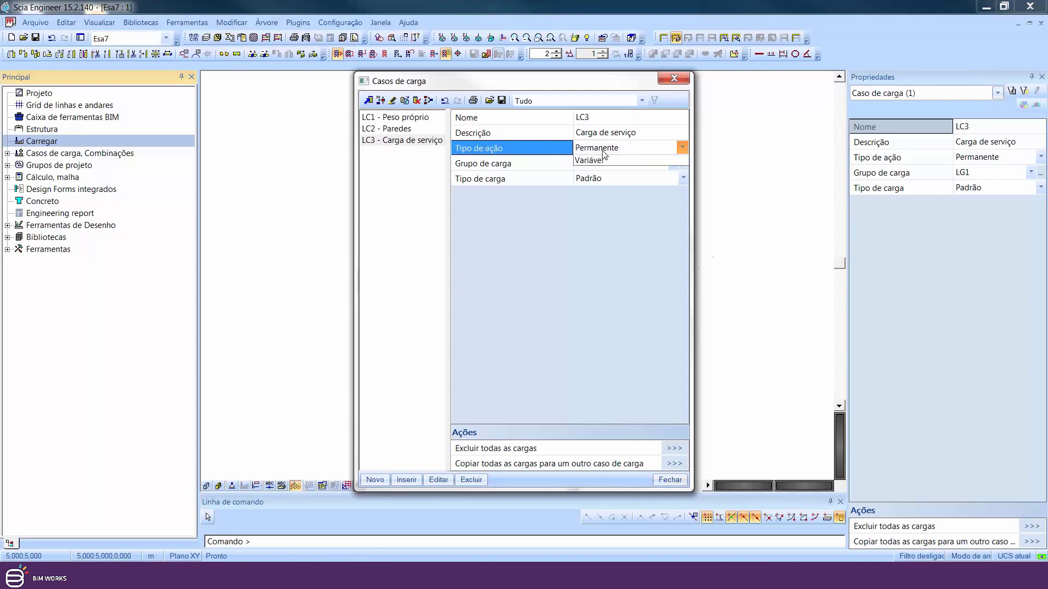
{"action": "left_click", "coordinate": [604, 155]}
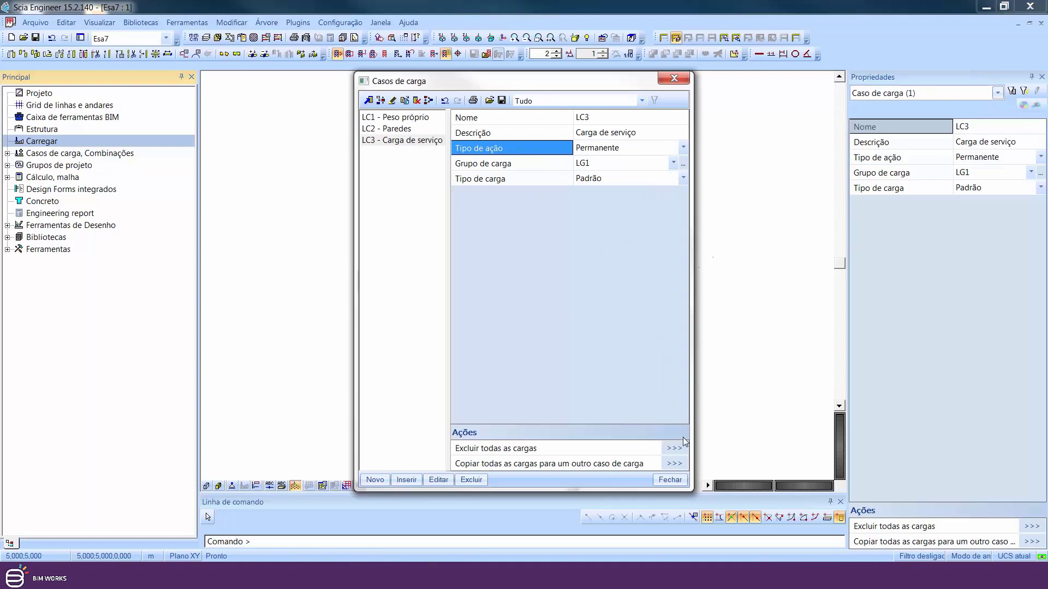
{"action": "left_click", "coordinate": [679, 480]}
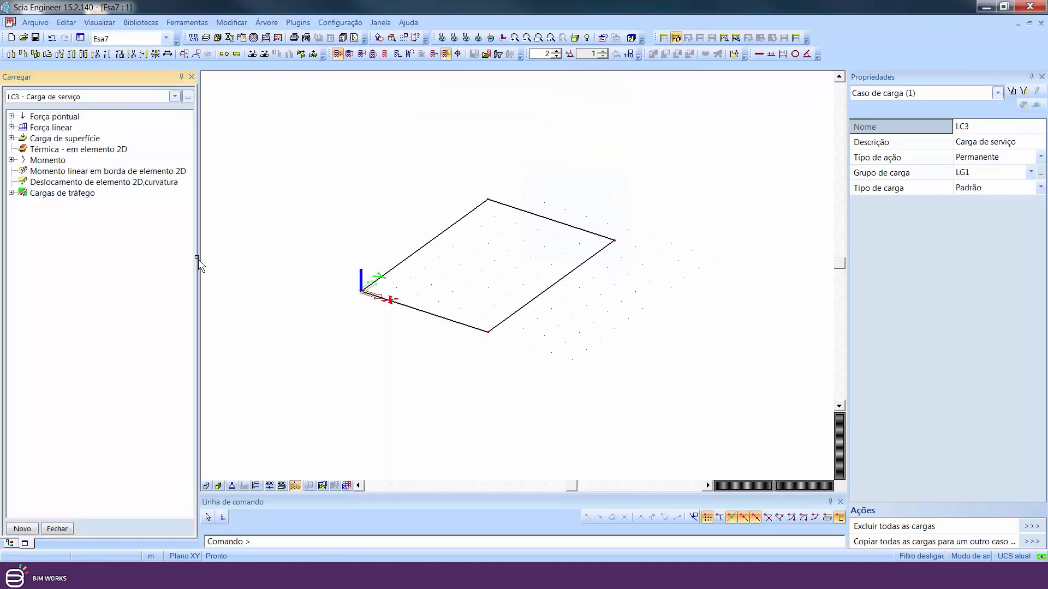
View load case LC1 - Peso próprio, and make LC2 - Paredes the active load case
{"action": "left_click", "coordinate": [85, 100]}
{"action": "left_click", "coordinate": [76, 108]}
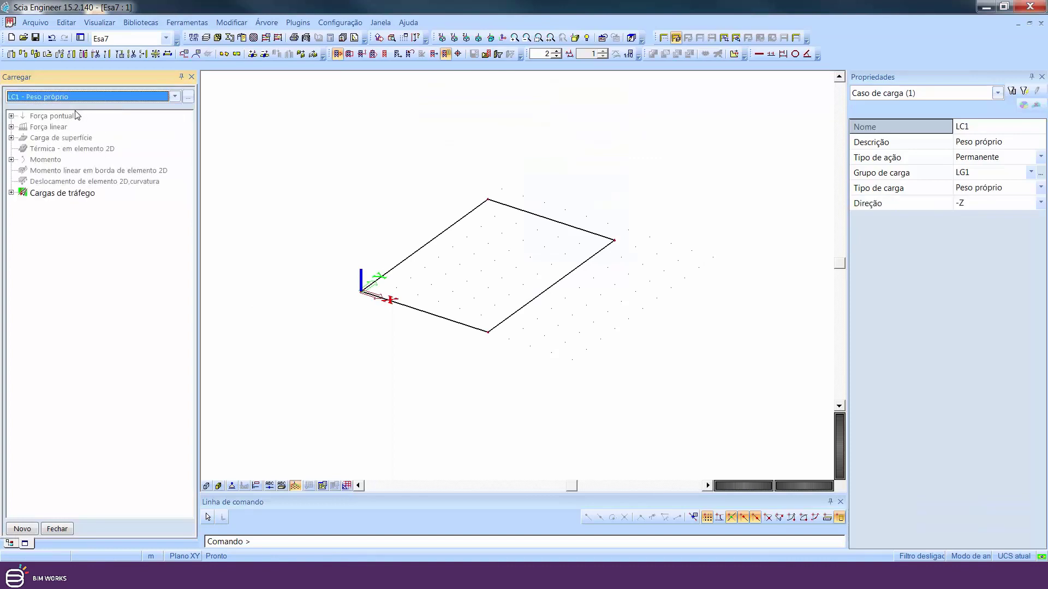
{"action": "left_click", "coordinate": [76, 96]}
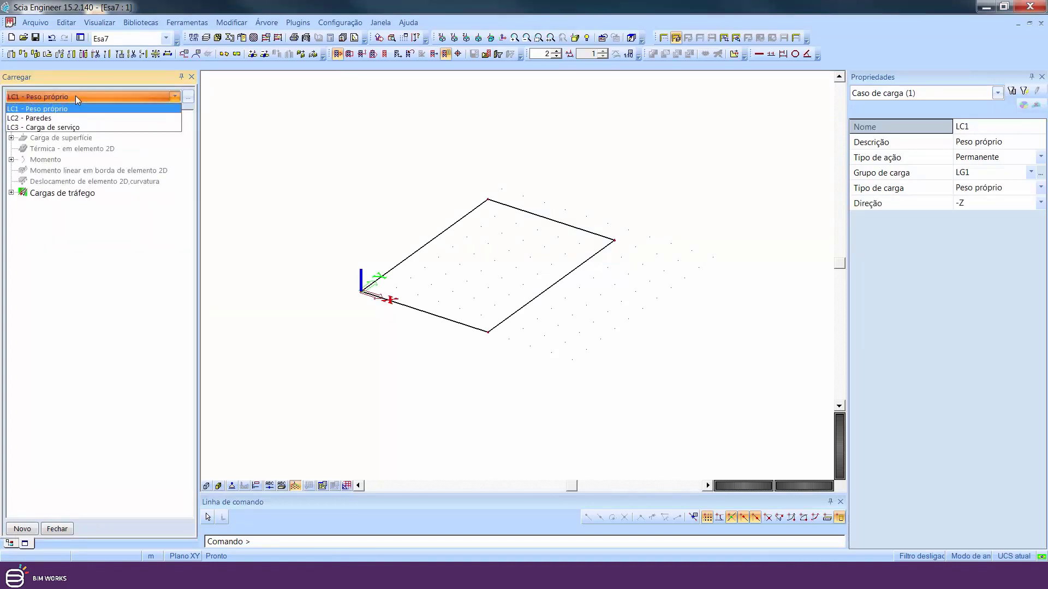
{"action": "left_click", "coordinate": [49, 118]}
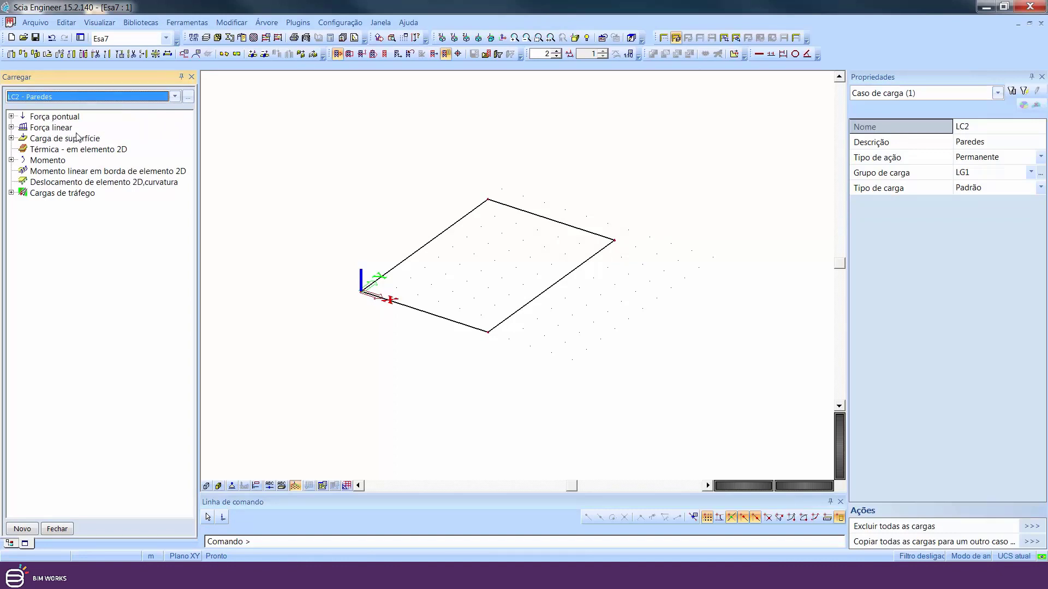
Start a linear force on a 2D element edge and set its value to -10 kN/m
{"action": "left_click", "coordinate": [14, 128]}
{"action": "left_click", "coordinate": [12, 128]}
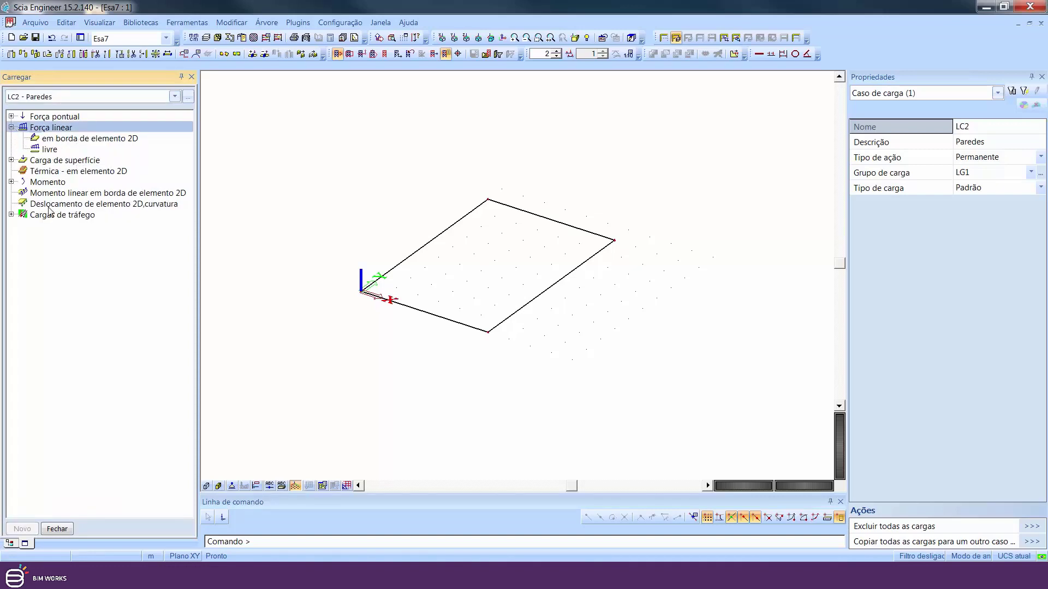
{"action": "double_click", "coordinate": [72, 139]}
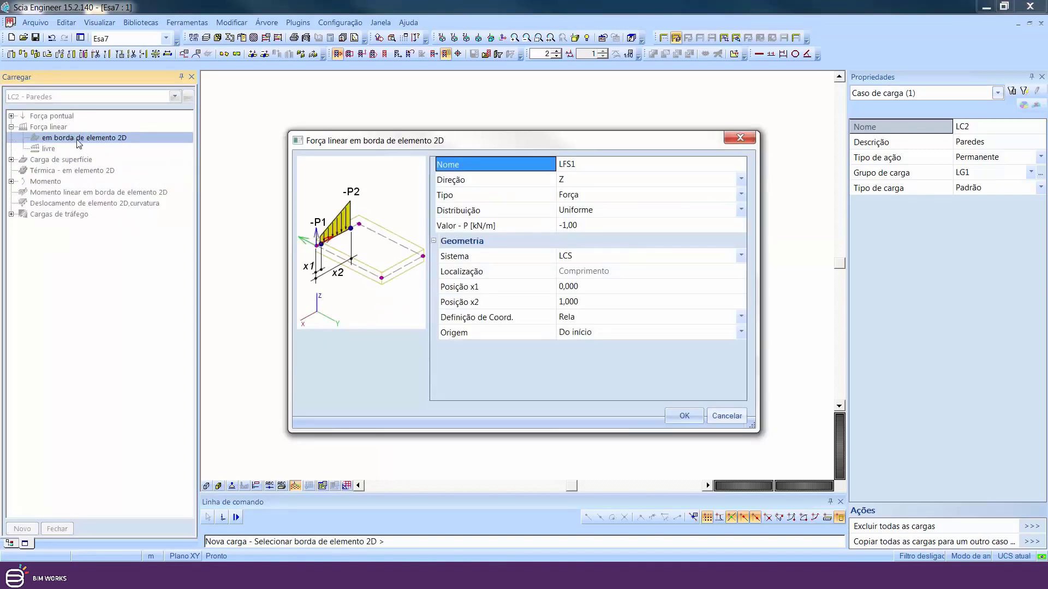
{"action": "left_click", "coordinate": [599, 227]}
{"action": "type", "text": "-10"}
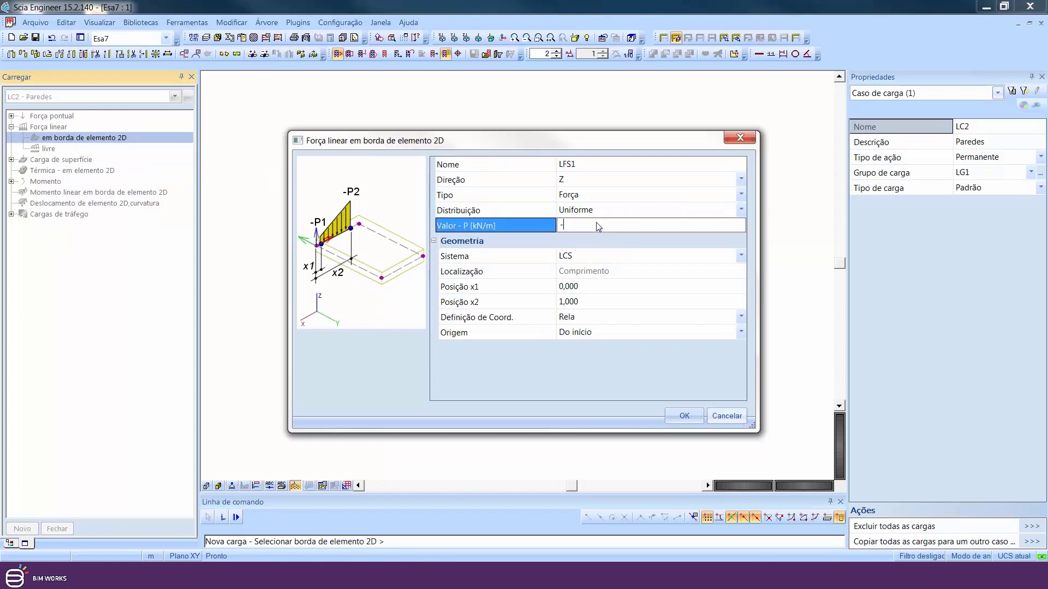
{"action": "key", "text": "Return"}
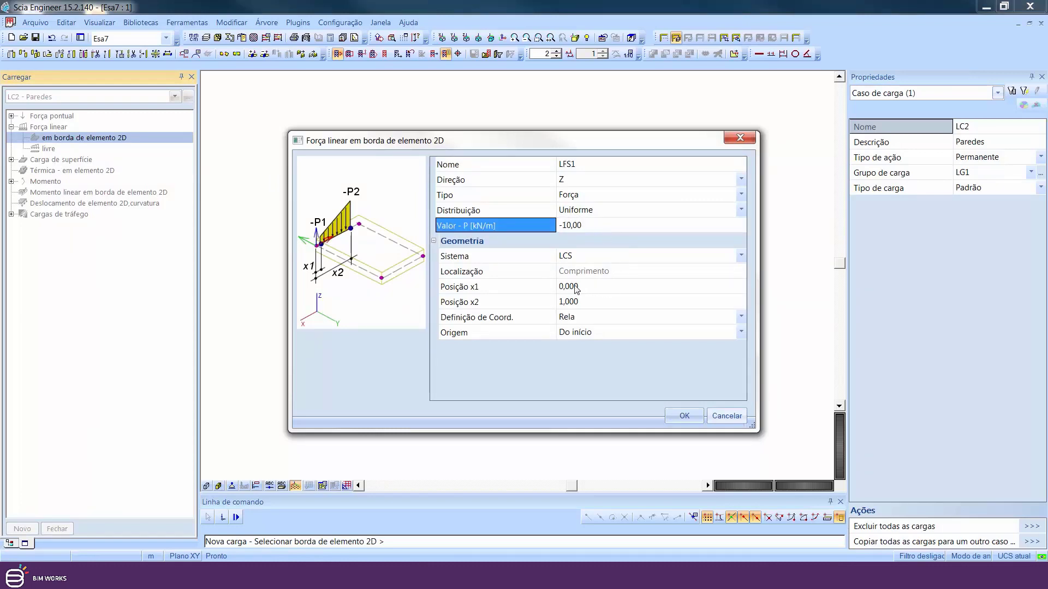
Review the edge force's direction, system, distribution and coordinate definition options, keeping Z, LCS, Uniforme and Rela
{"action": "left_click", "coordinate": [566, 180]}
{"action": "left_click", "coordinate": [566, 180]}
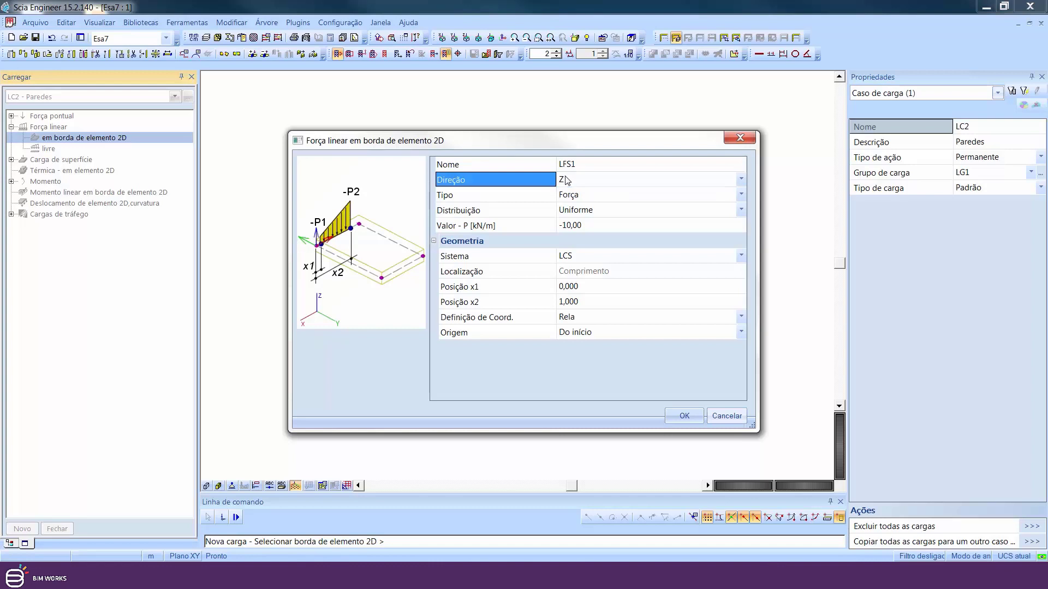
{"action": "left_click", "coordinate": [601, 260]}
{"action": "left_click", "coordinate": [601, 260]}
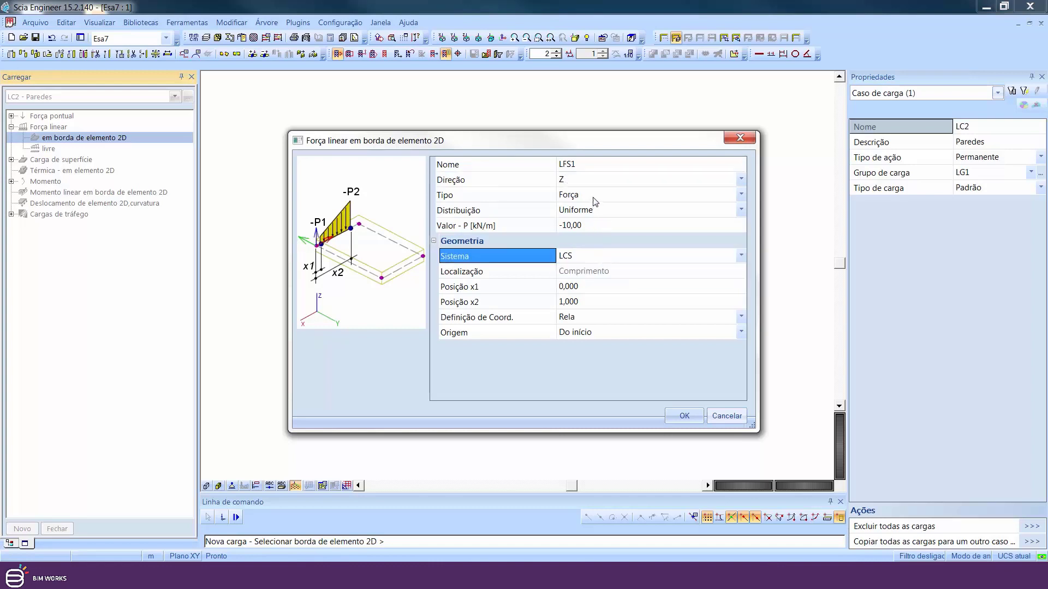
{"action": "left_click", "coordinate": [595, 210]}
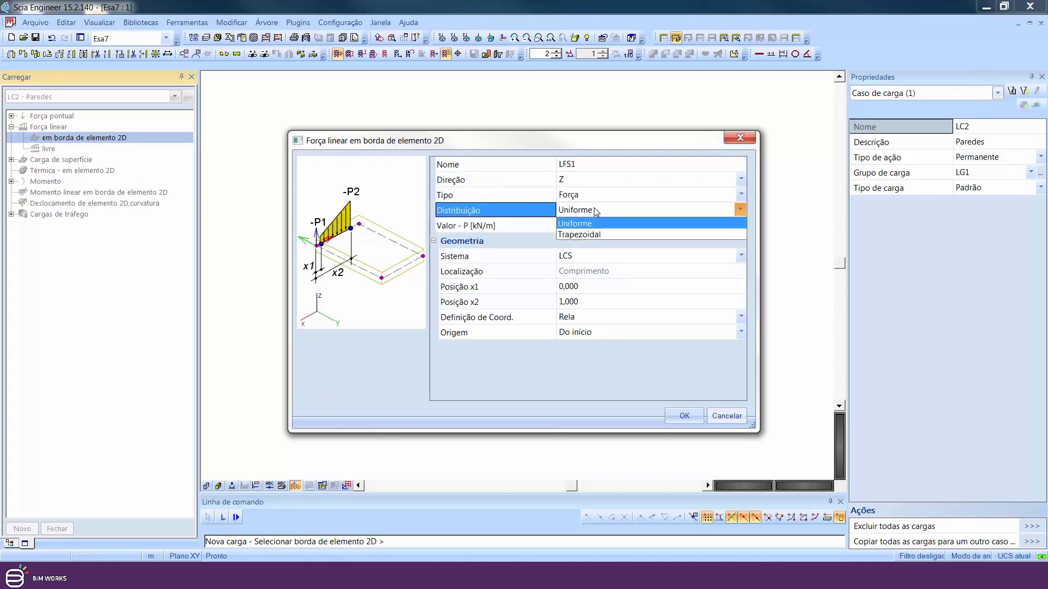
{"action": "left_click", "coordinate": [595, 211]}
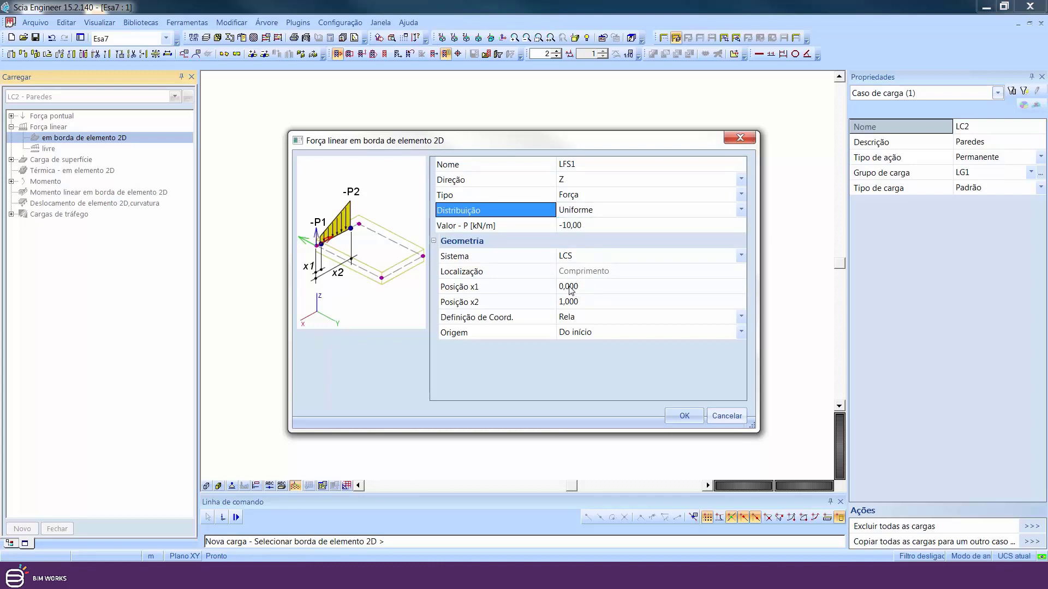
{"action": "left_click", "coordinate": [618, 321]}
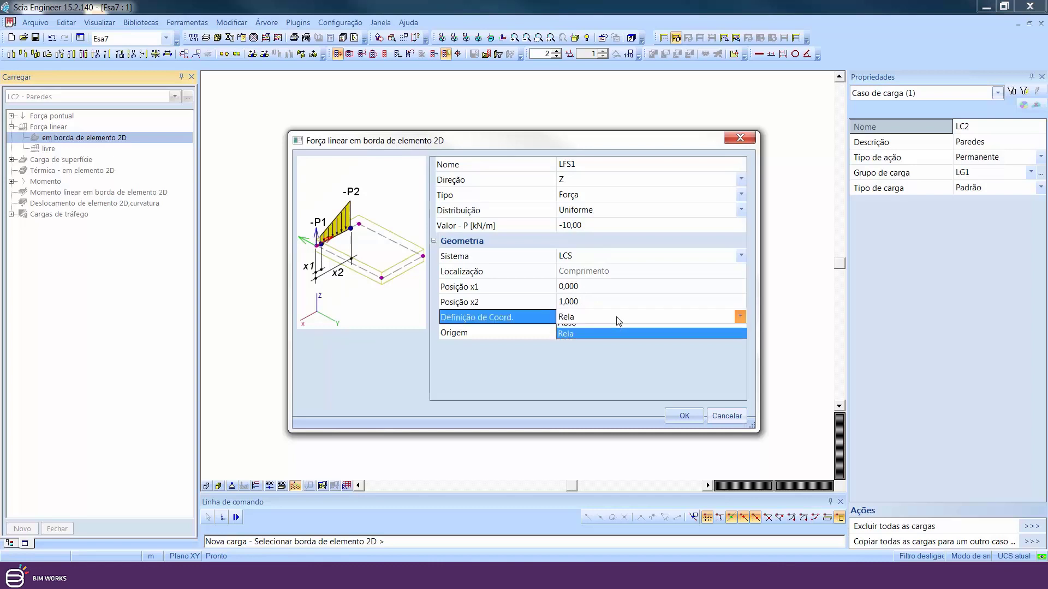
{"action": "left_click", "coordinate": [618, 321]}
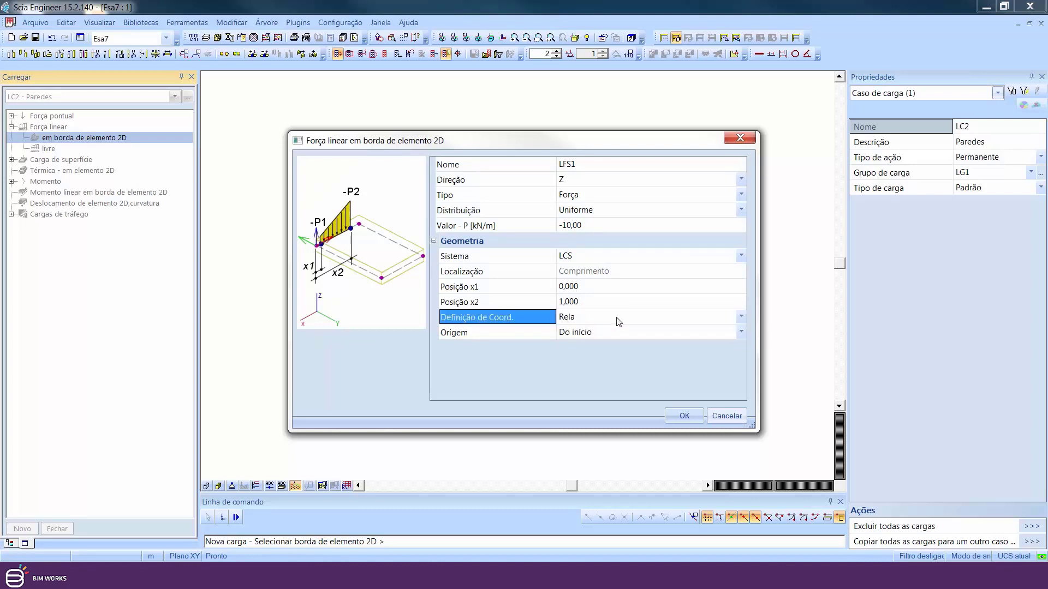
Apply the -10 kN/m linear force to the plate's two long opposite edges and finish placing loads
{"action": "left_click", "coordinate": [684, 416]}
{"action": "left_click", "coordinate": [428, 241]}
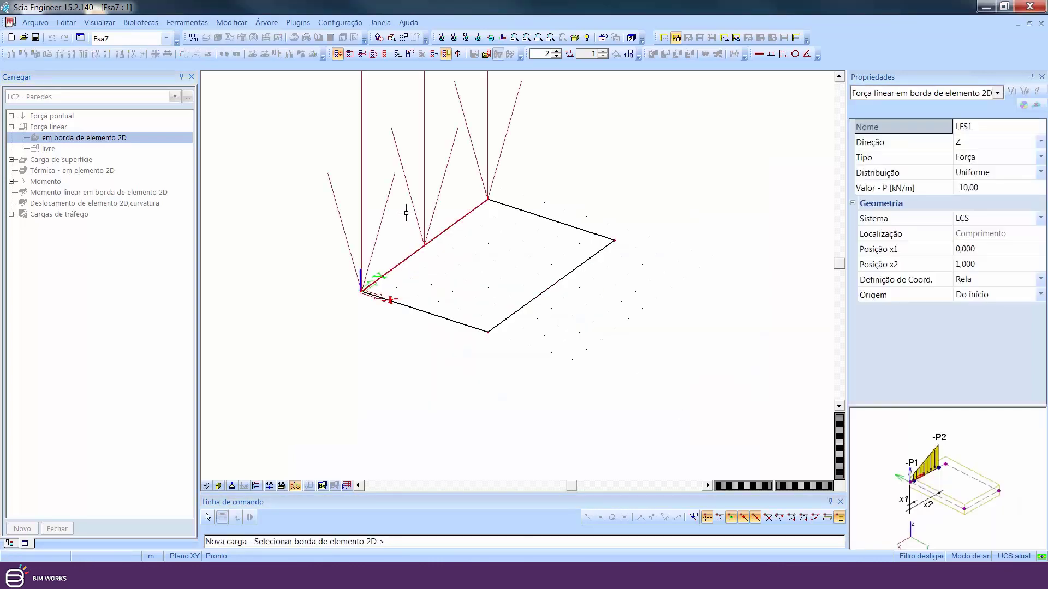
{"action": "left_click", "coordinate": [551, 286]}
{"action": "key", "text": "Escape"}
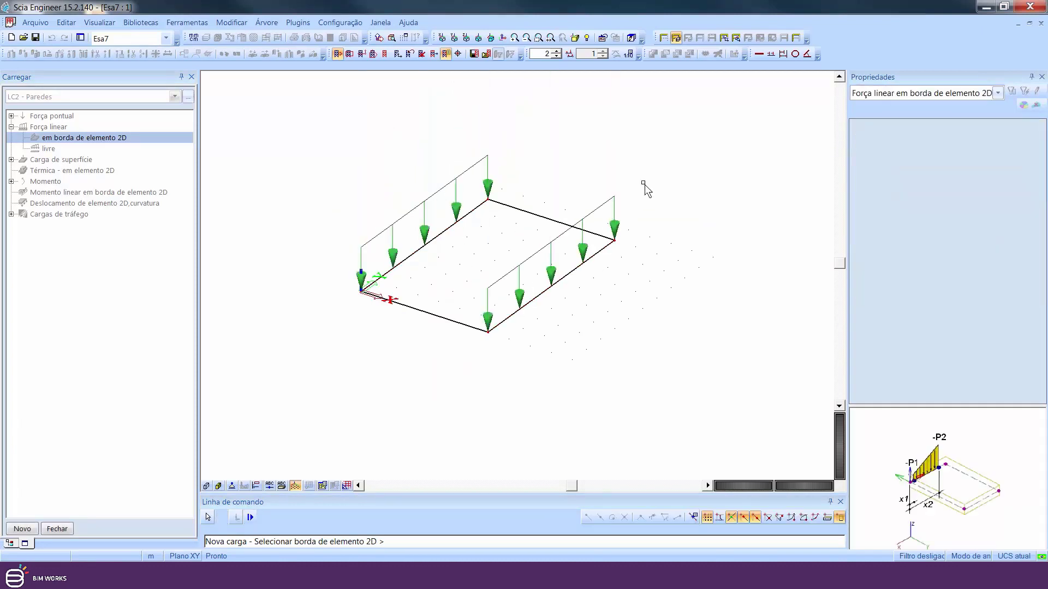
Turn on the load labels so the edge forces show their names and values
{"action": "left_click", "coordinate": [322, 485]}
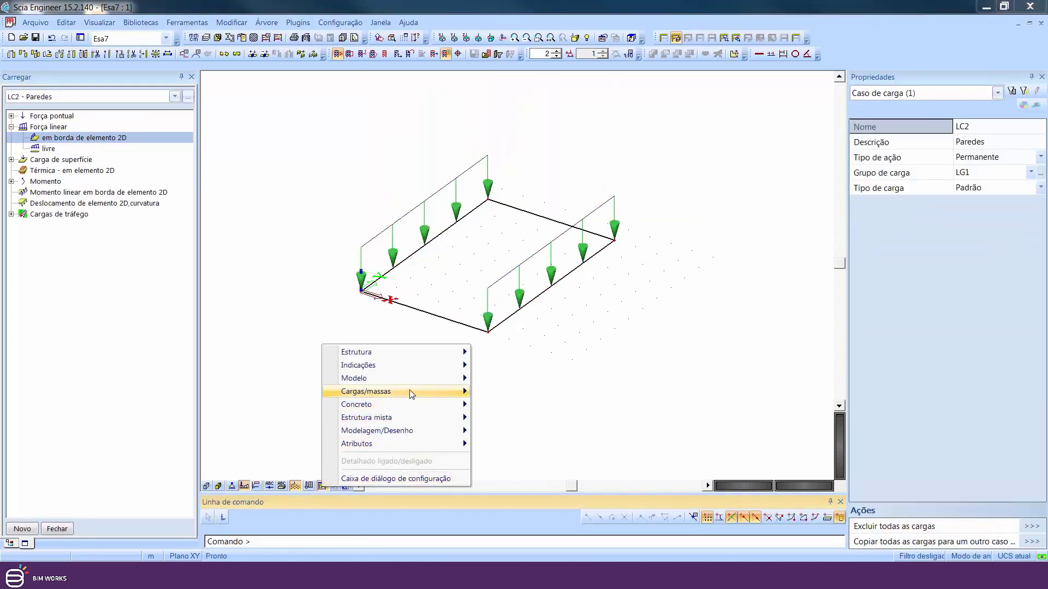
{"action": "mouse_move", "coordinate": [415, 392]}
{"action": "left_click", "coordinate": [500, 421]}
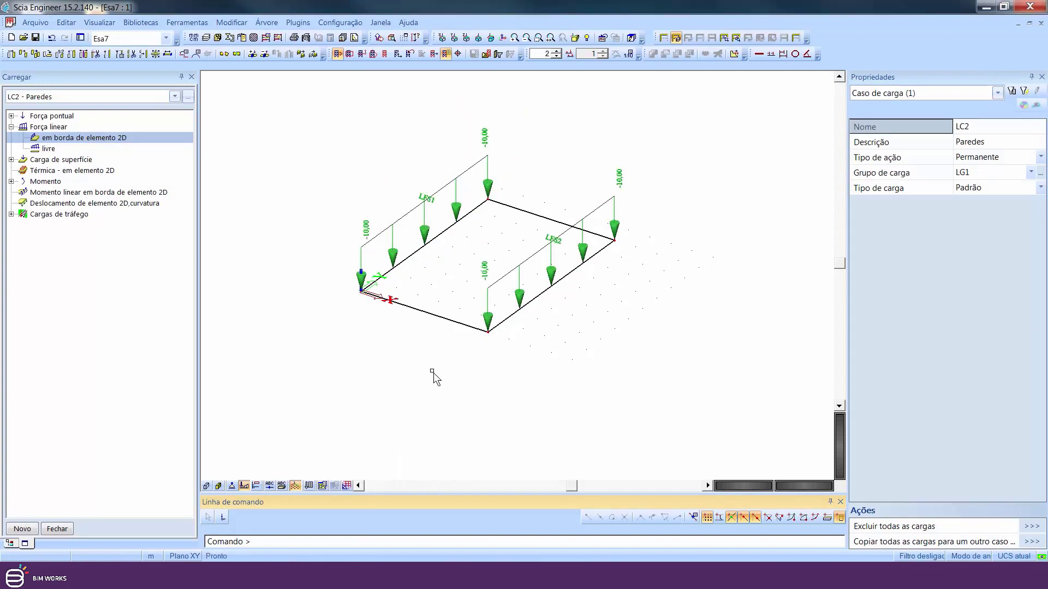
Make LC3 - Carga de serviço the active load case and start a surface load on a 2D element
{"action": "left_click", "coordinate": [174, 97]}
{"action": "left_click", "coordinate": [71, 131]}
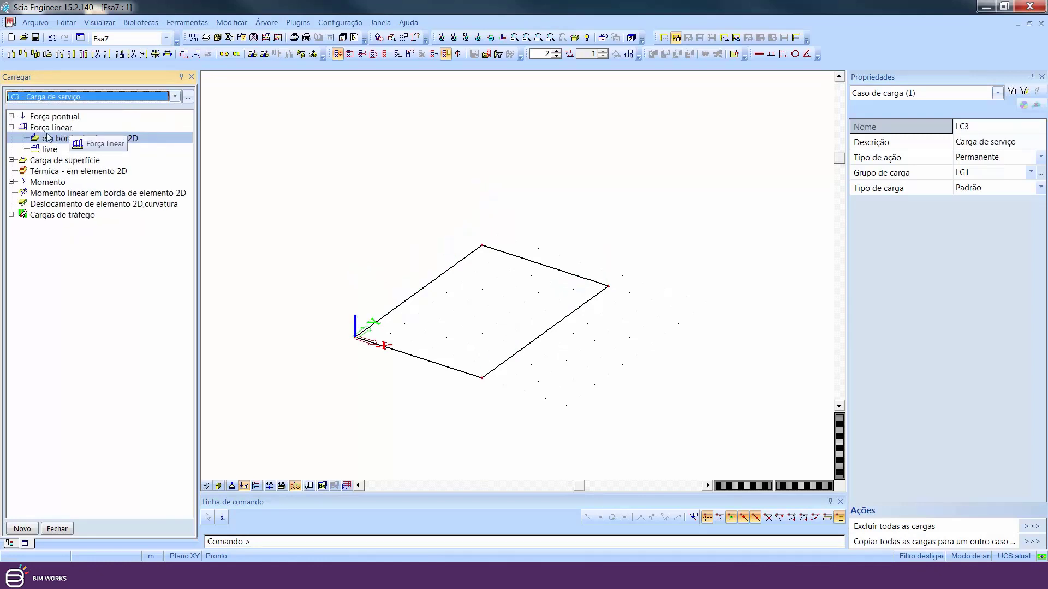
{"action": "double_click", "coordinate": [54, 160]}
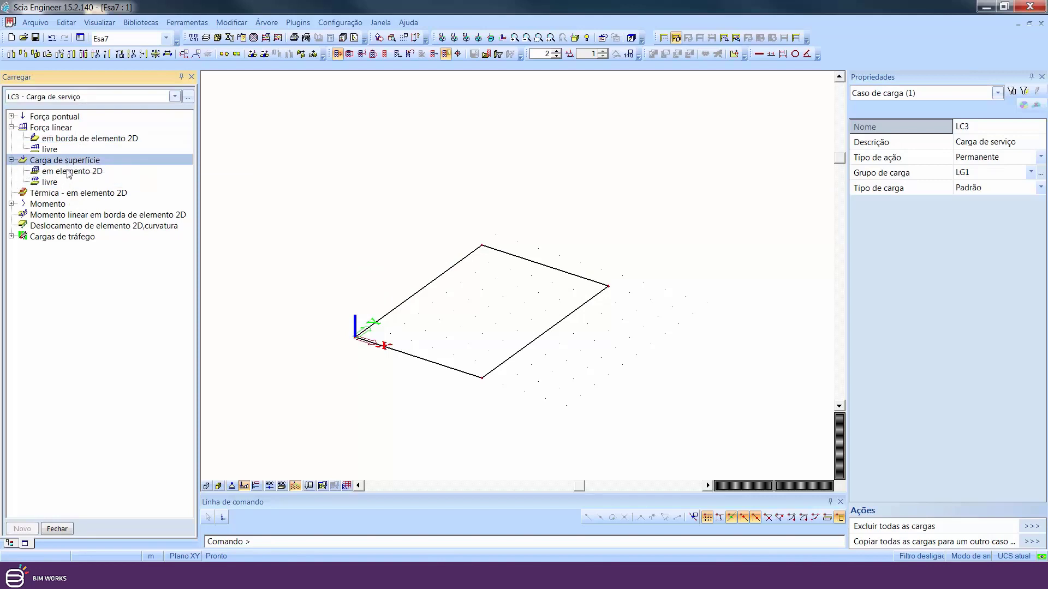
{"action": "double_click", "coordinate": [66, 172]}
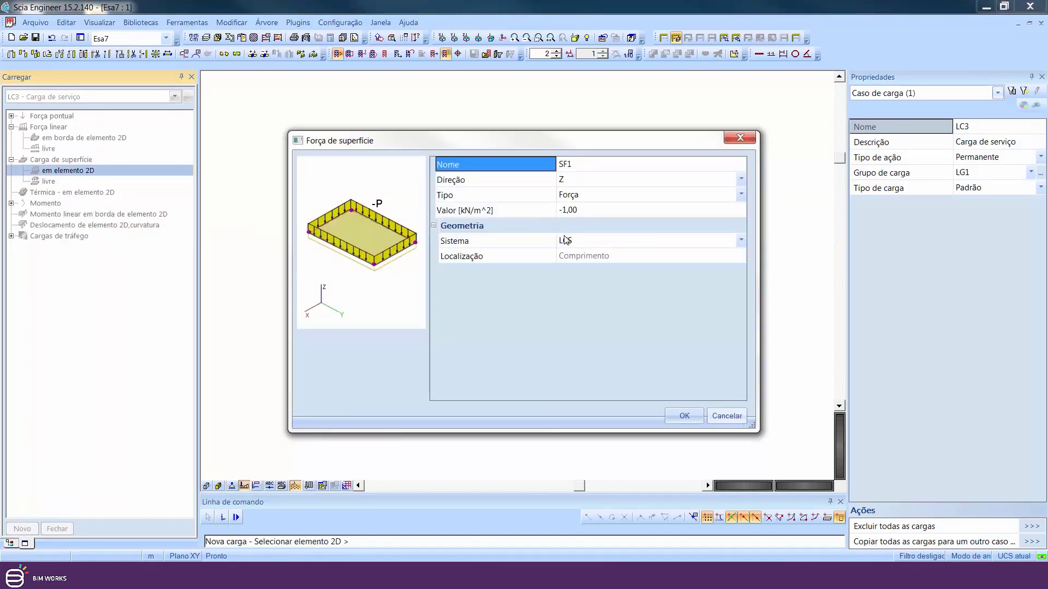
Apply a -2 kN/m² surface force in direction Z to the plate and close the load service
{"action": "left_click", "coordinate": [583, 211]}
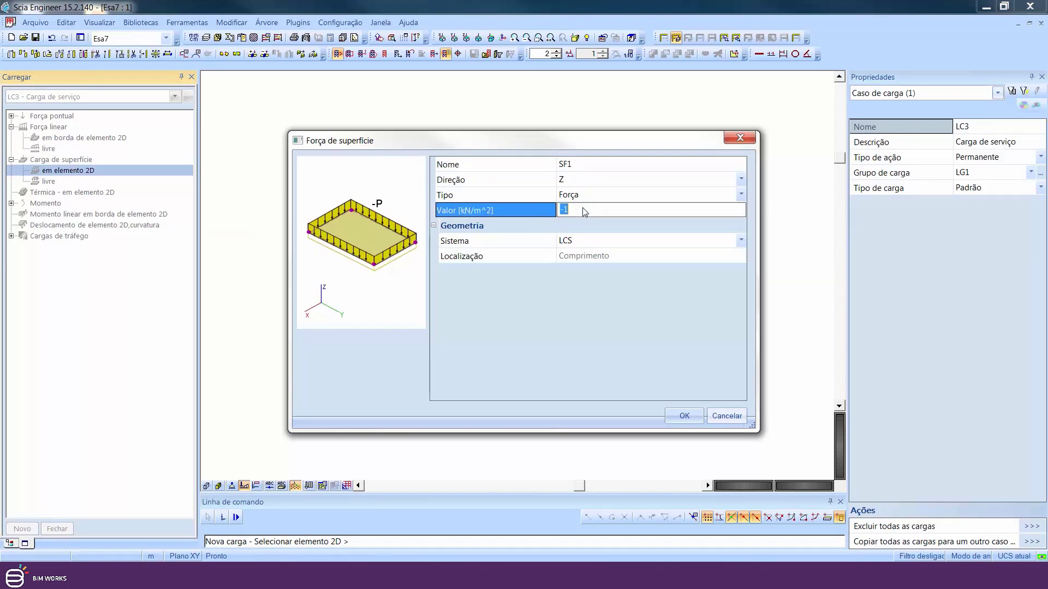
{"action": "type", "text": "-2"}
{"action": "key", "text": "Return"}
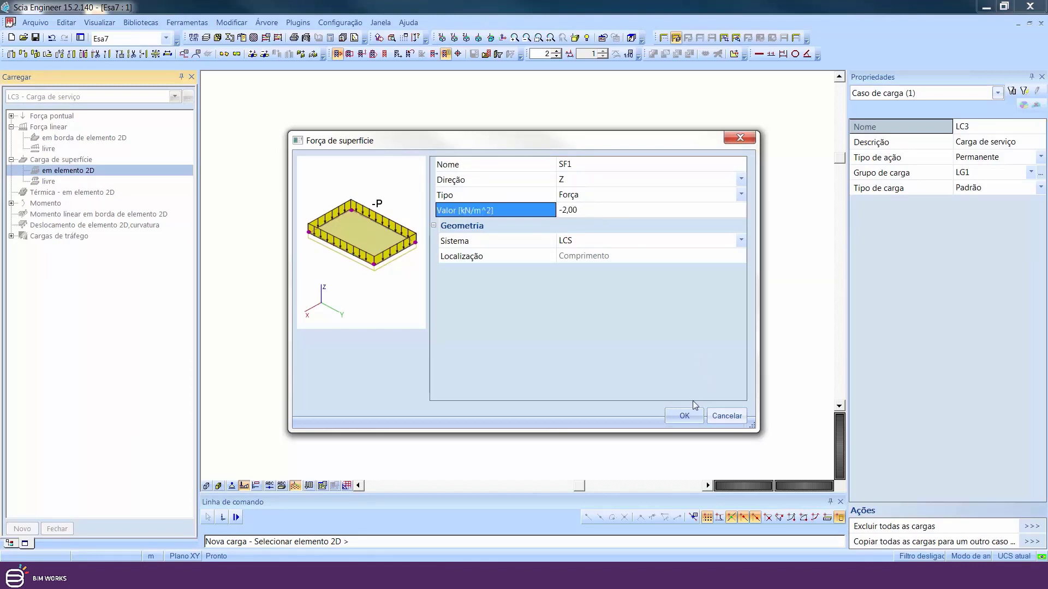
{"action": "left_click", "coordinate": [686, 413]}
{"action": "left_click", "coordinate": [541, 228]}
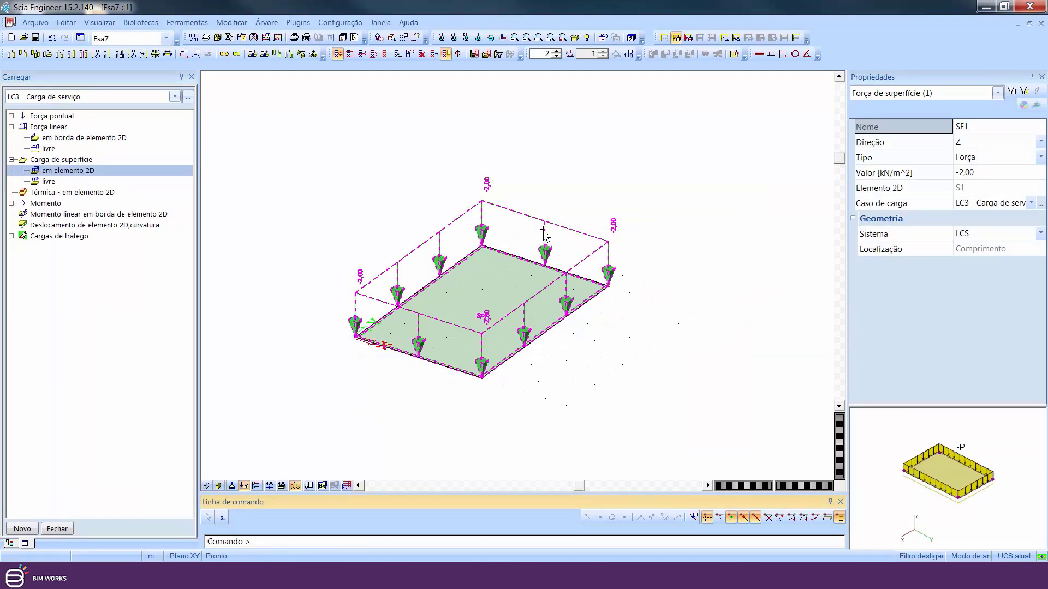
{"action": "key", "text": "Escape"}
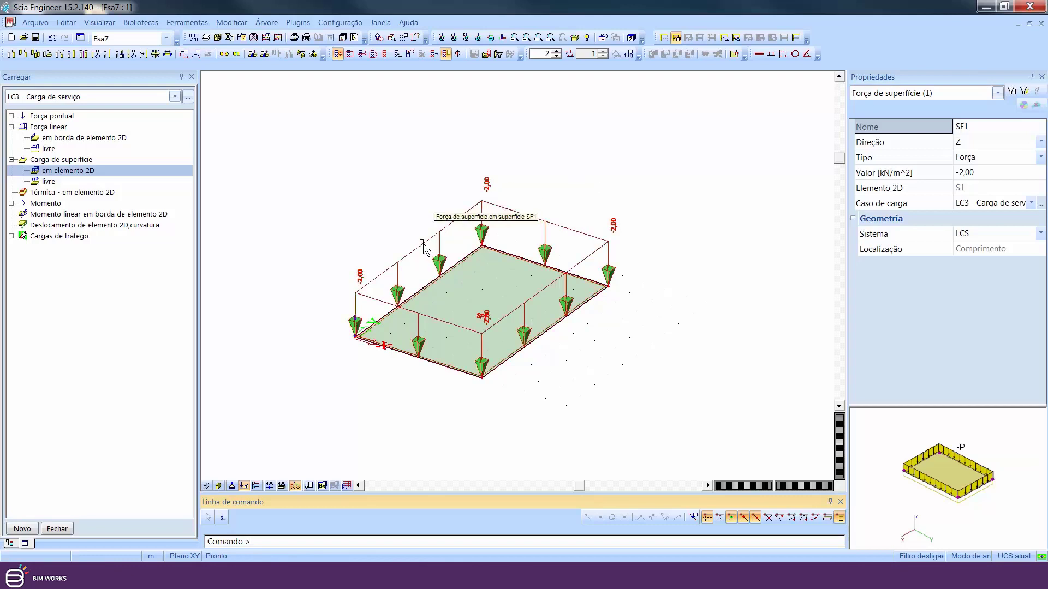
{"action": "left_click", "coordinate": [64, 529]}
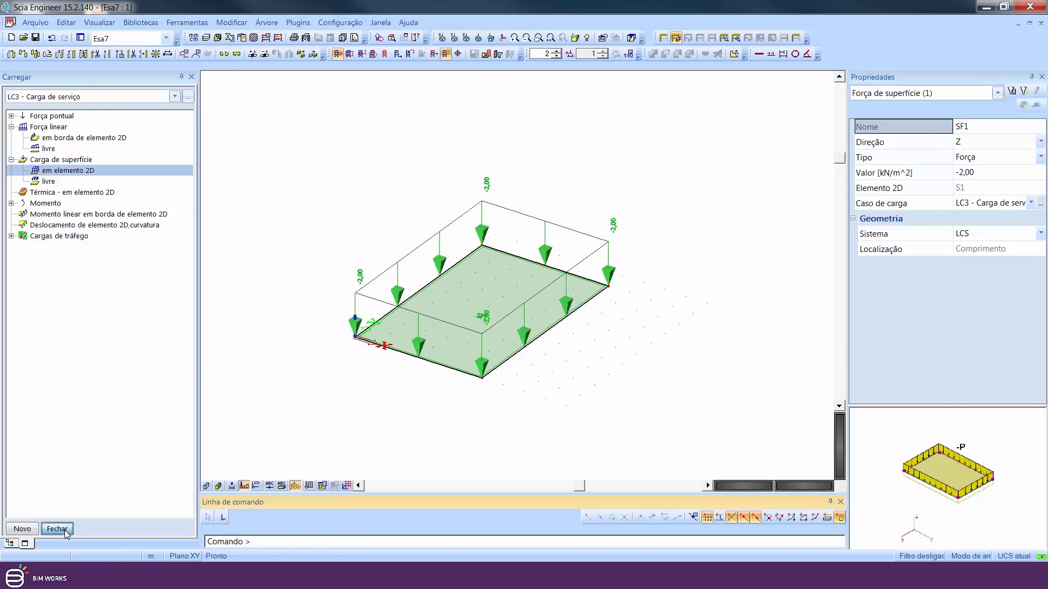
{"action": "middle_click_drag", "start_coordinate": [381, 211], "coordinate": [372, 187]}
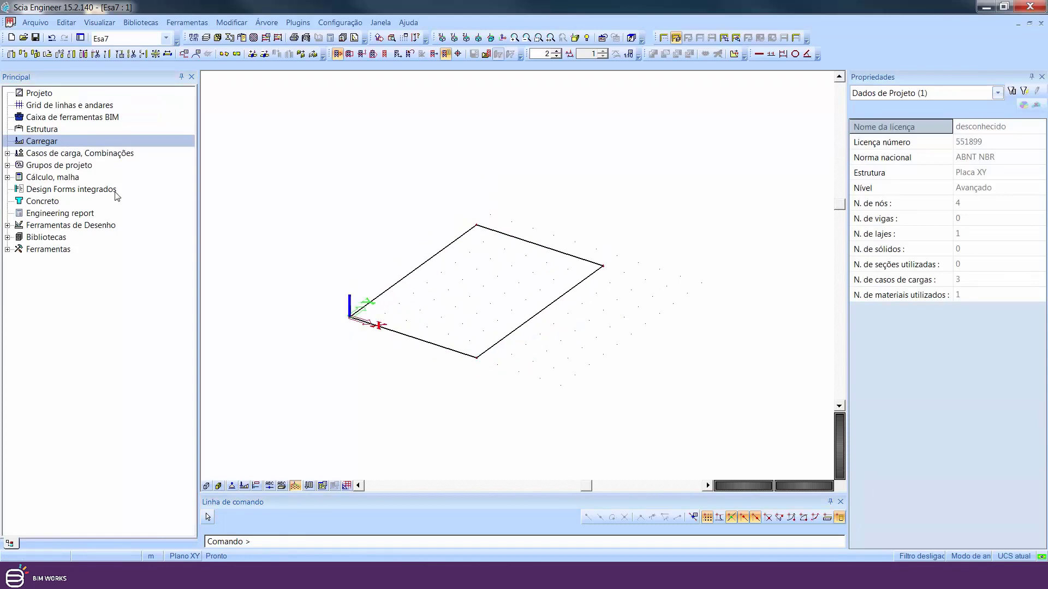
Generate the plate's finite element mesh with the existing mesh settings
{"action": "left_click", "coordinate": [7, 154]}
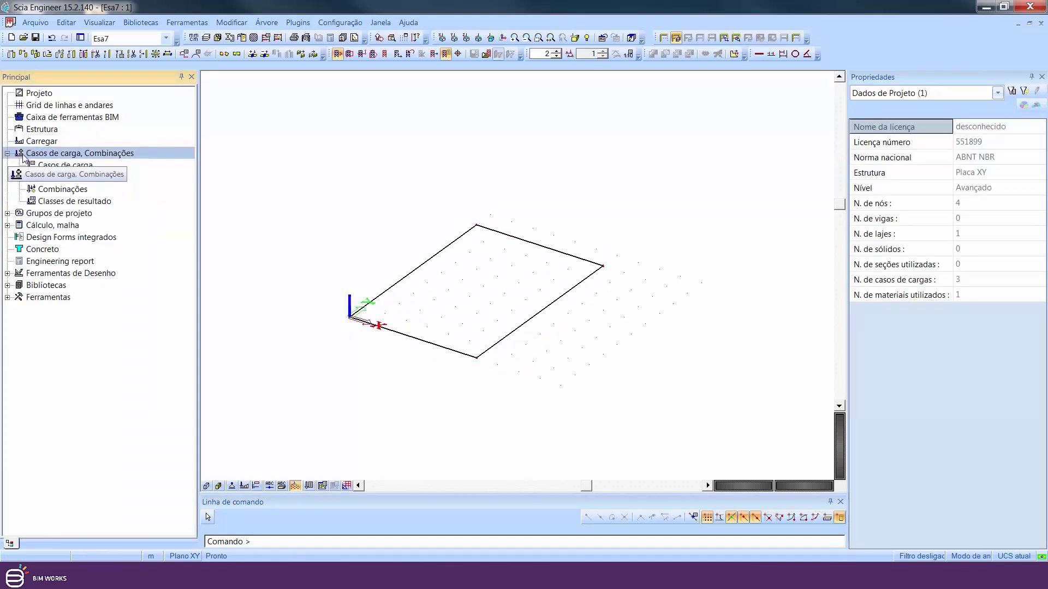
{"action": "left_click", "coordinate": [8, 153]}
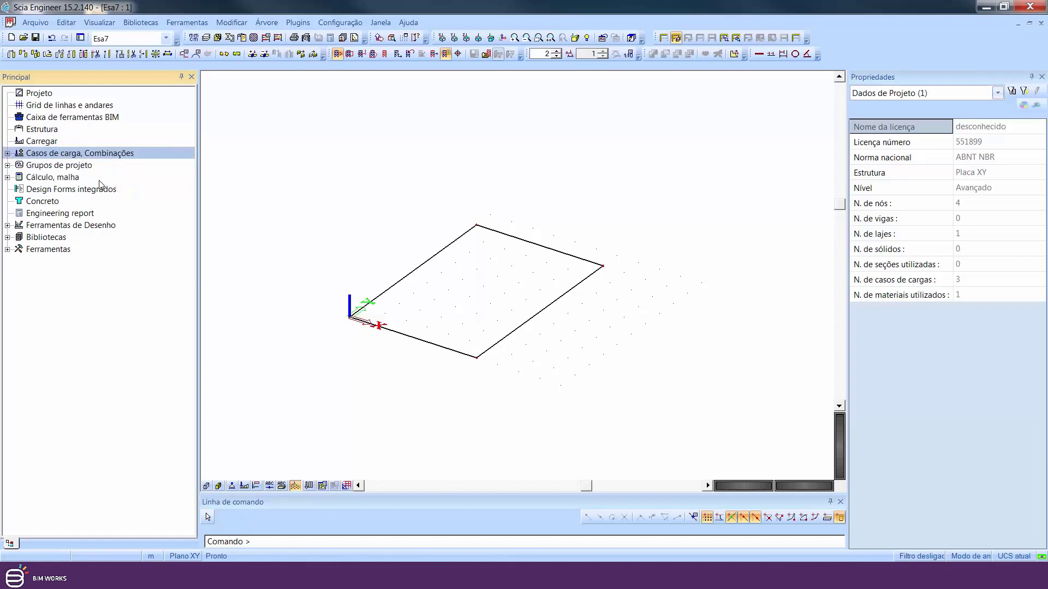
{"action": "left_click", "coordinate": [7, 177]}
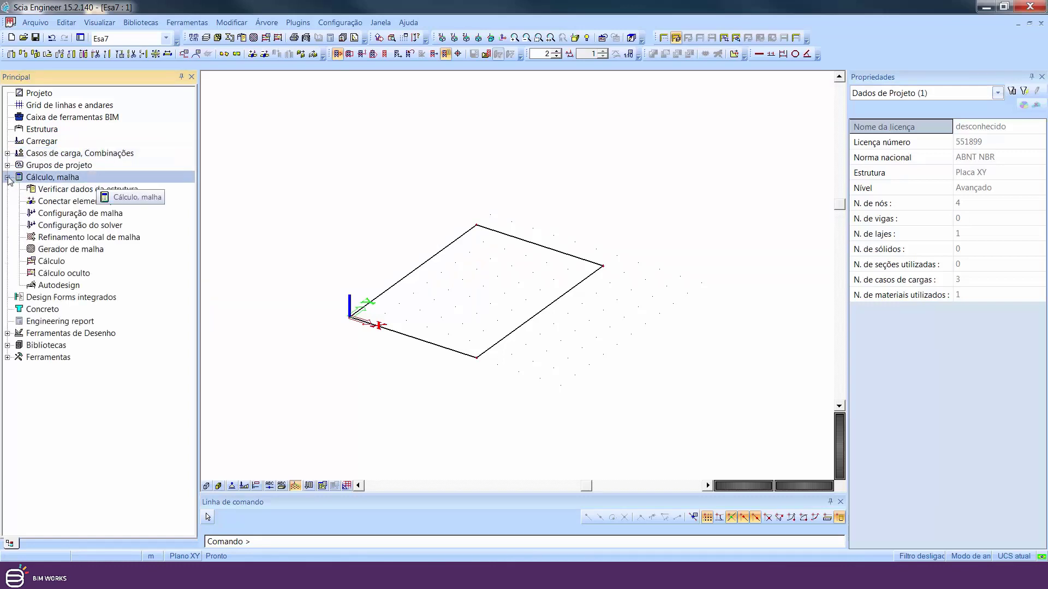
{"action": "left_click", "coordinate": [55, 252]}
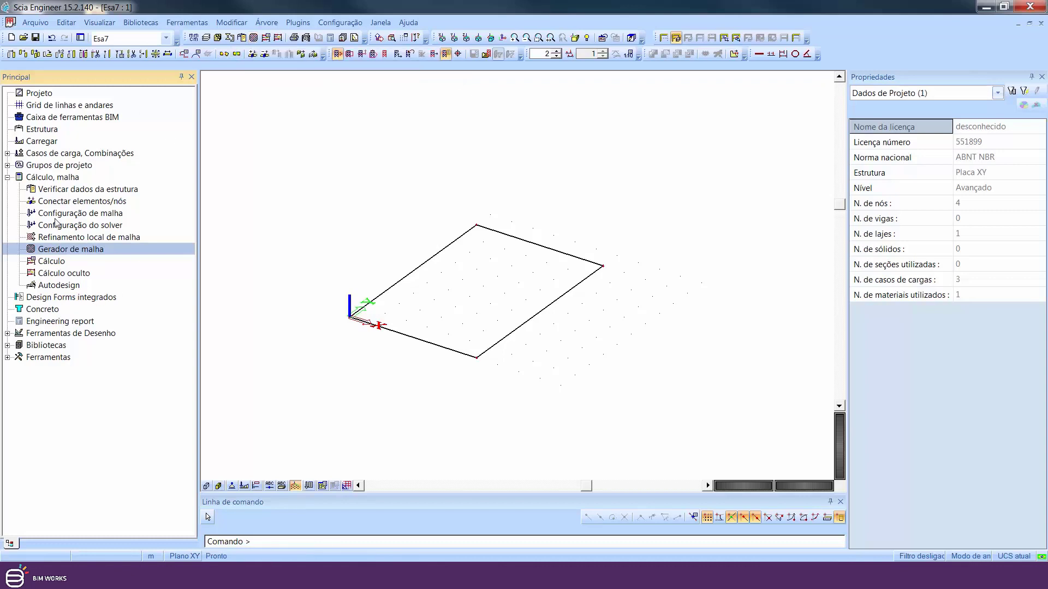
{"action": "left_click", "coordinate": [253, 38]}
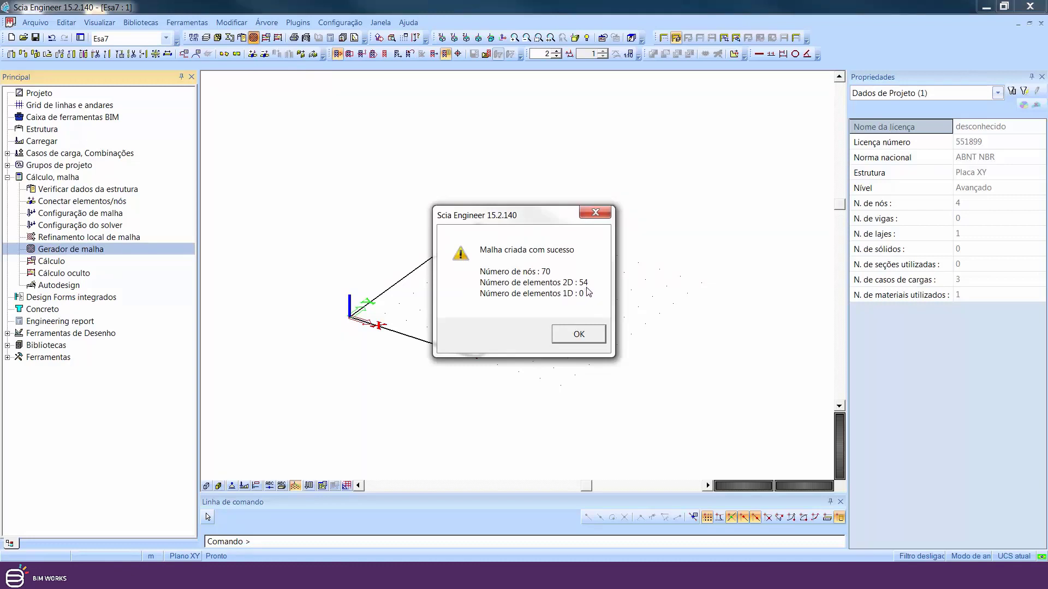
{"action": "left_click", "coordinate": [588, 336]}
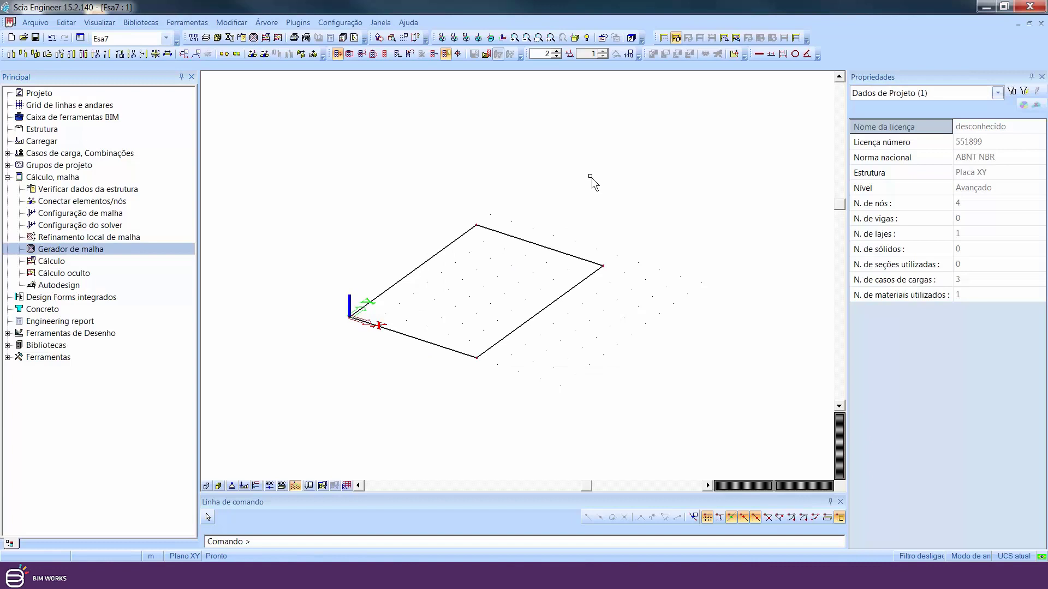
Turn on drawing of the mesh and its 2D element labels in the display parameters for the whole model
{"action": "right_click", "coordinate": [591, 177]}
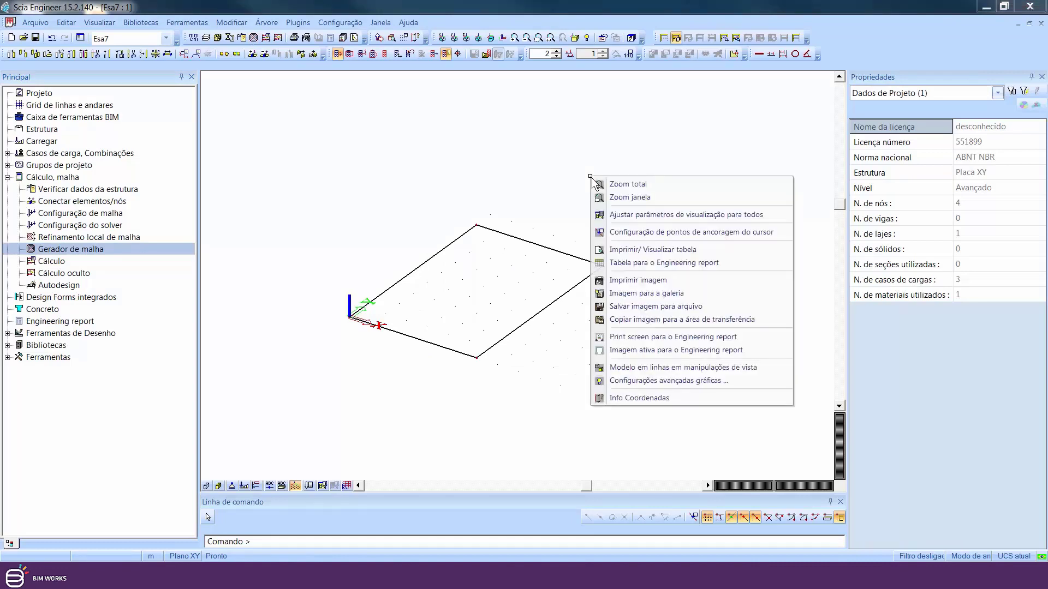
{"action": "left_click", "coordinate": [643, 217]}
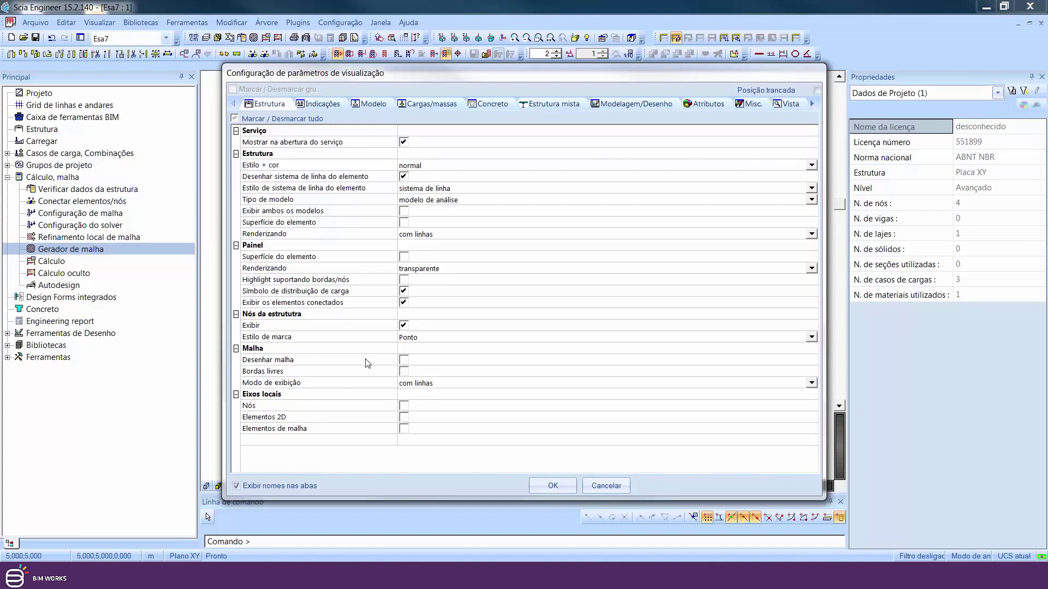
{"action": "left_click", "coordinate": [404, 360]}
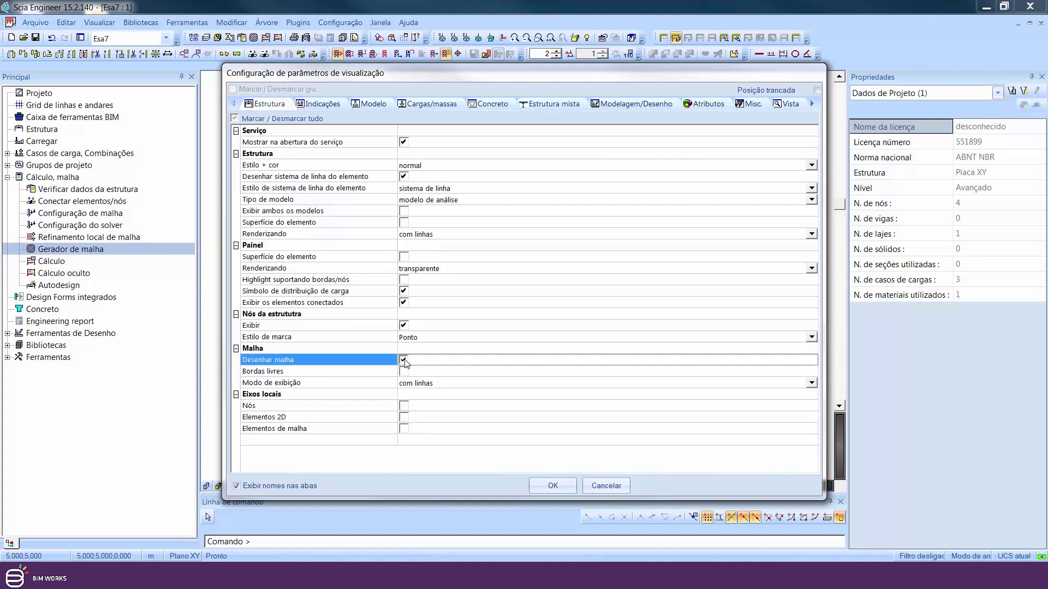
{"action": "left_click", "coordinate": [335, 104]}
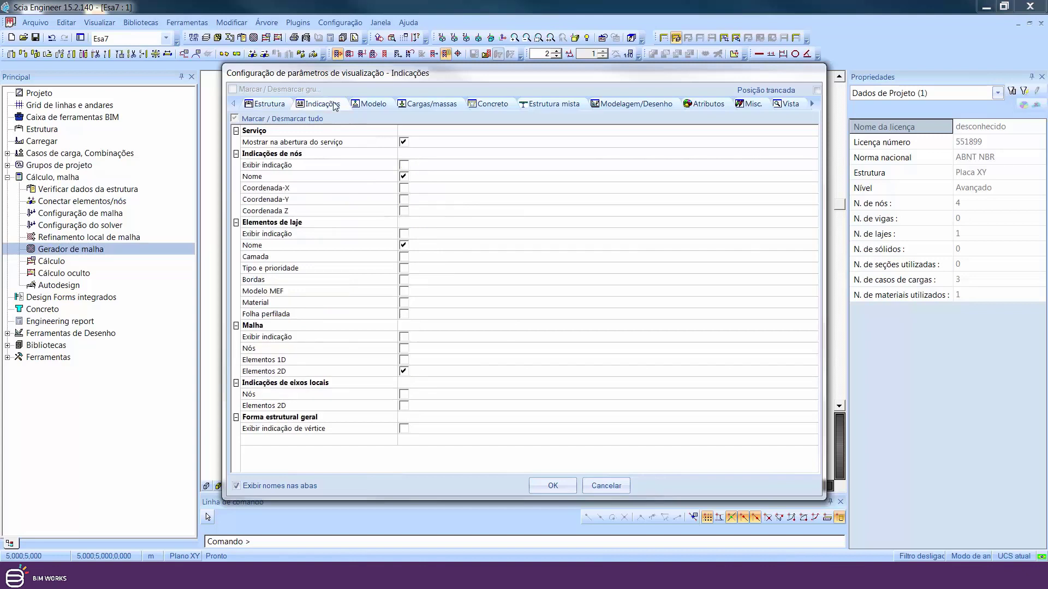
{"action": "left_click", "coordinate": [405, 338]}
{"action": "left_click", "coordinate": [405, 337]}
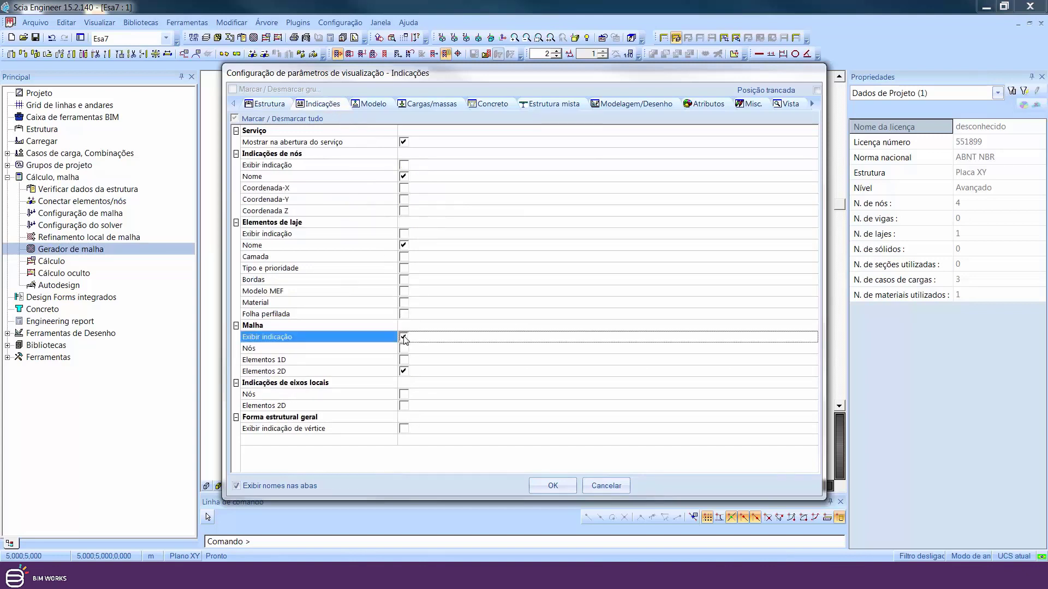
{"action": "left_click", "coordinate": [565, 485]}
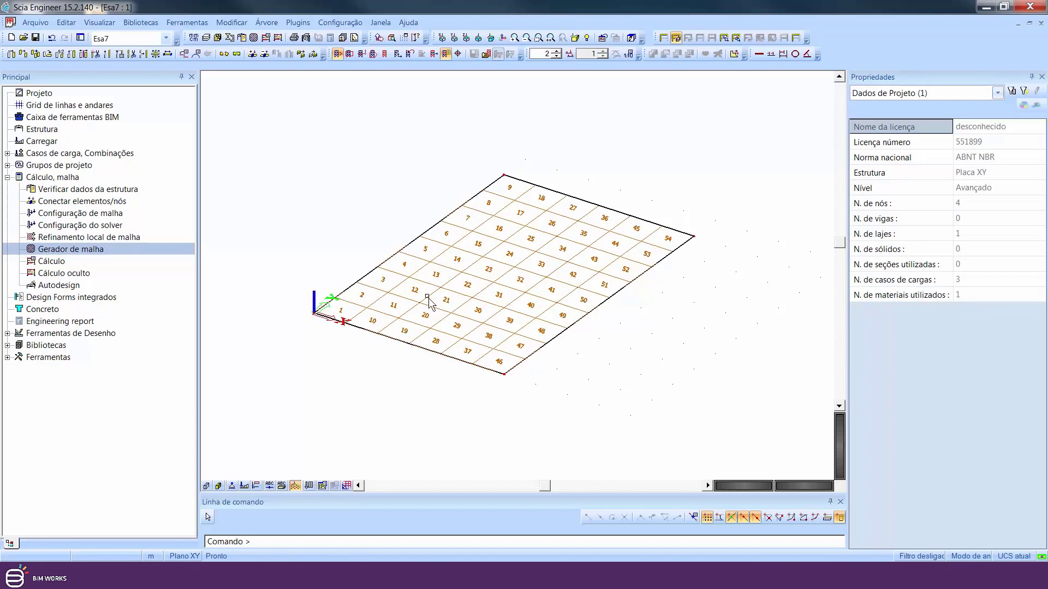
Turn off the mesh labels while keeping the mesh drawn on the plate
{"action": "scroll", "coordinate": [488, 251], "scroll_direction": "up", "scroll_amount": 1}
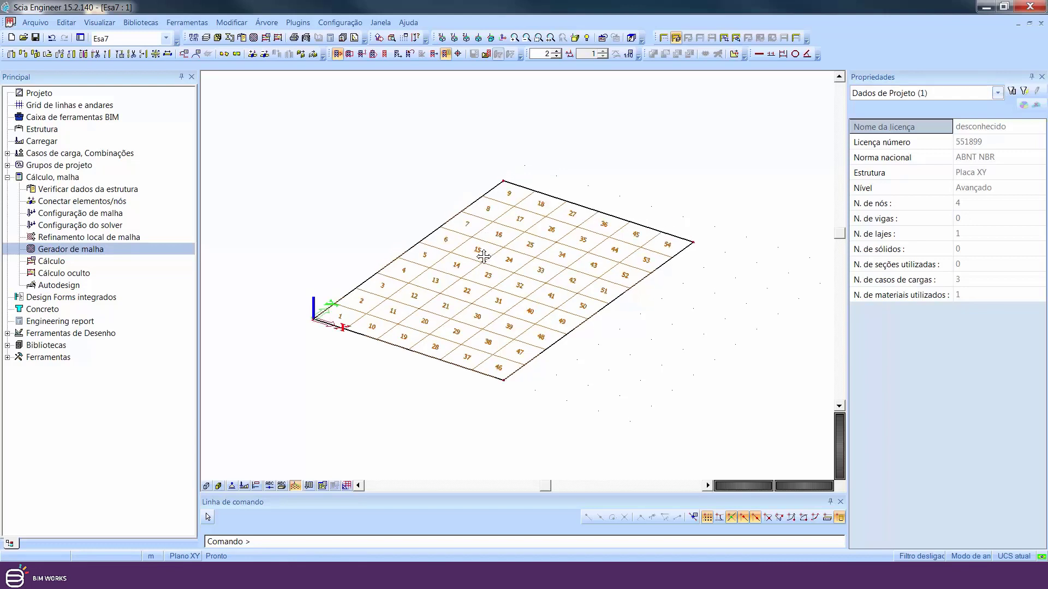
{"action": "right_click", "coordinate": [586, 158]}
{"action": "left_click", "coordinate": [673, 196]}
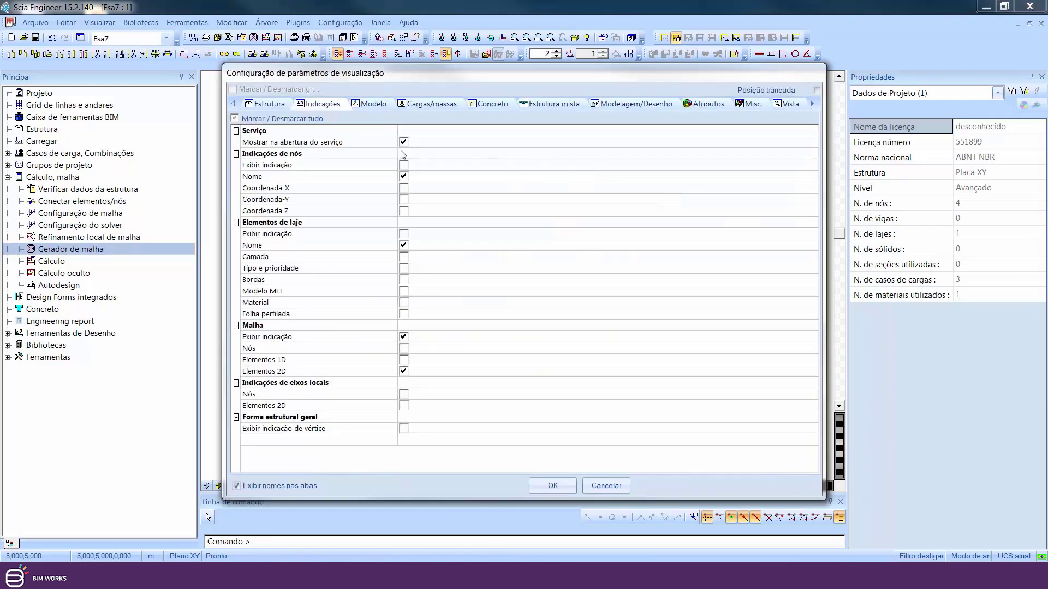
{"action": "left_click", "coordinate": [403, 338]}
{"action": "left_click", "coordinate": [551, 486]}
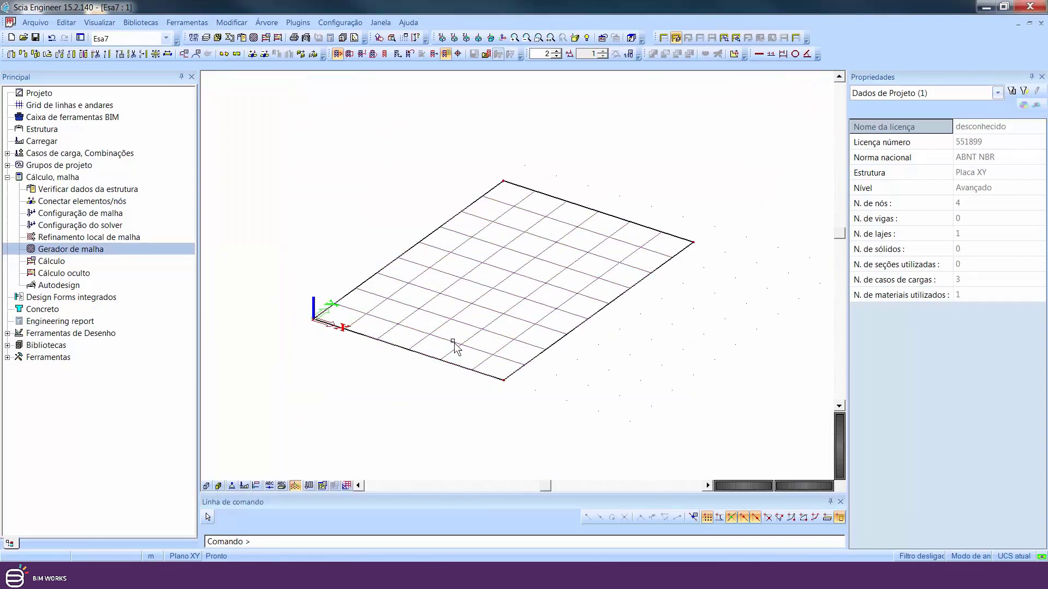
Set the average 2D element size in the mesh setup to 0.25 m and regenerate the mesh
{"action": "middle_click_drag", "start_coordinate": [538, 269], "coordinate": [535, 285]}
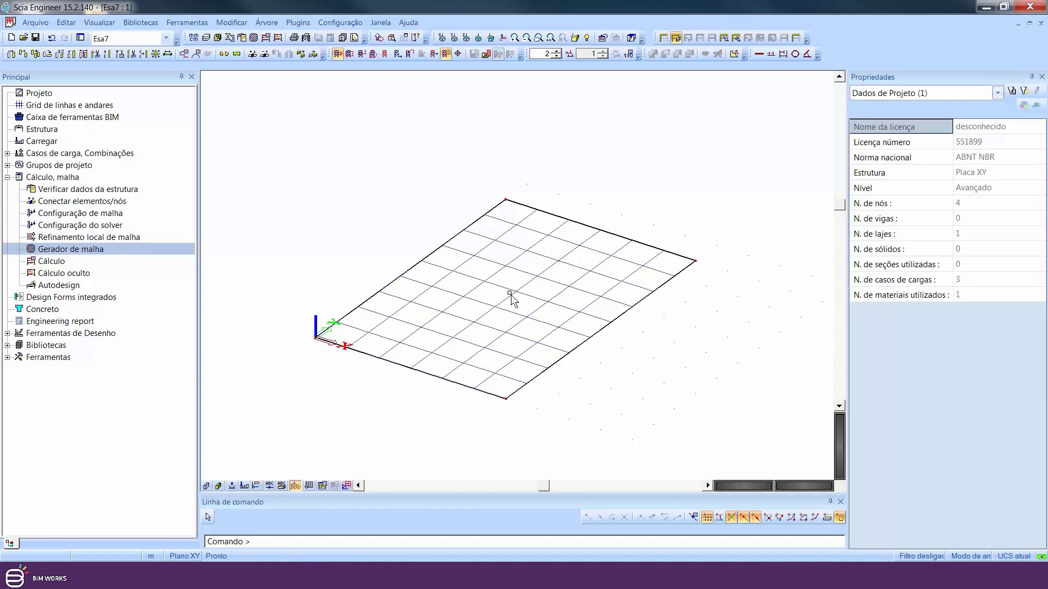
{"action": "left_click", "coordinate": [336, 24]}
{"action": "left_click", "coordinate": [344, 176]}
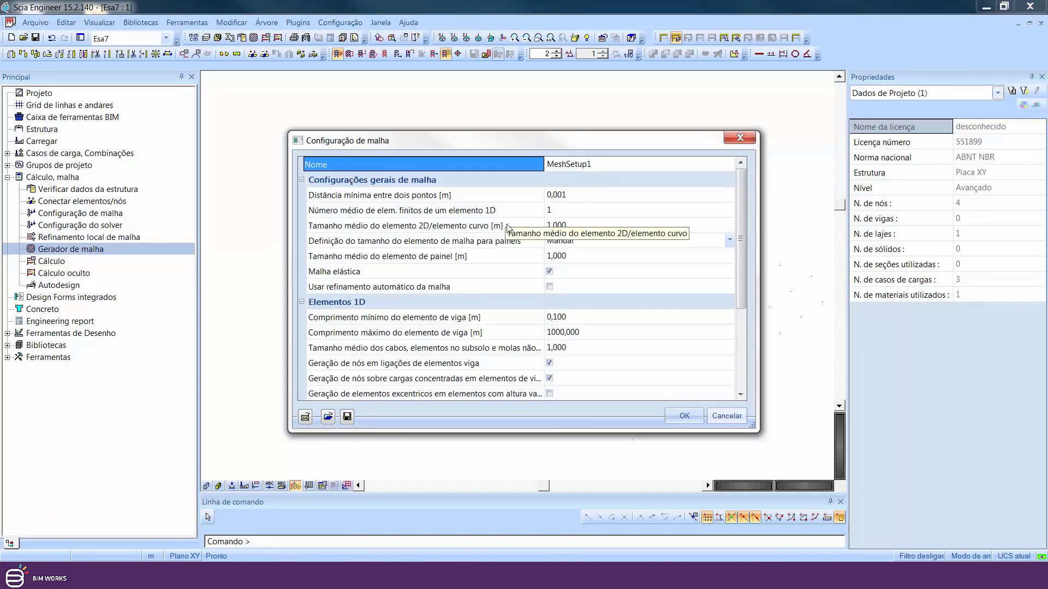
{"action": "left_click", "coordinate": [576, 228]}
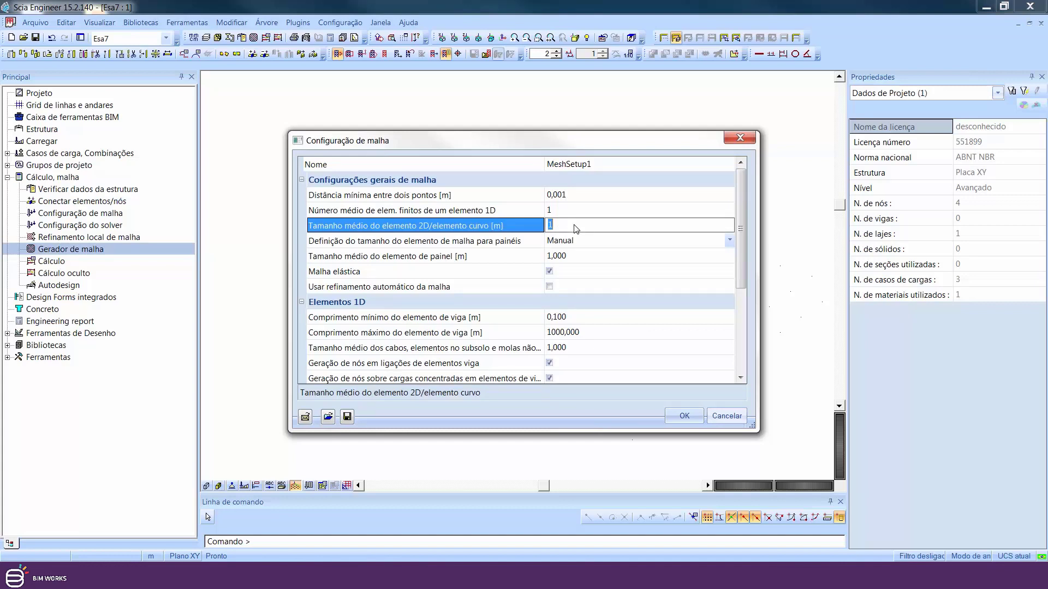
{"action": "type", "text": "0,25"}
{"action": "key", "text": "Return"}
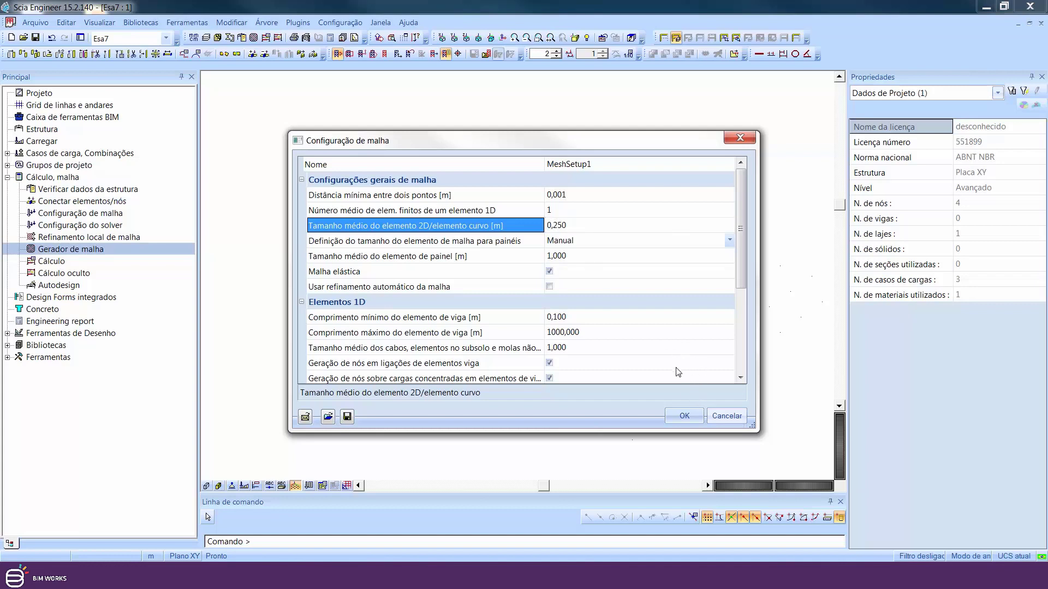
{"action": "left_click", "coordinate": [690, 416]}
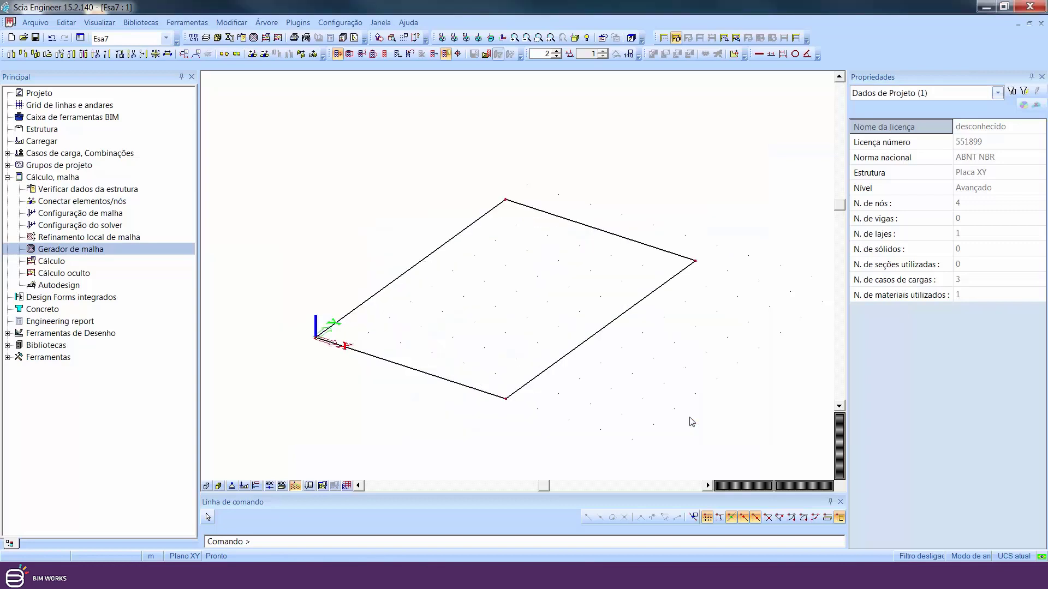
{"action": "left_click", "coordinate": [254, 38]}
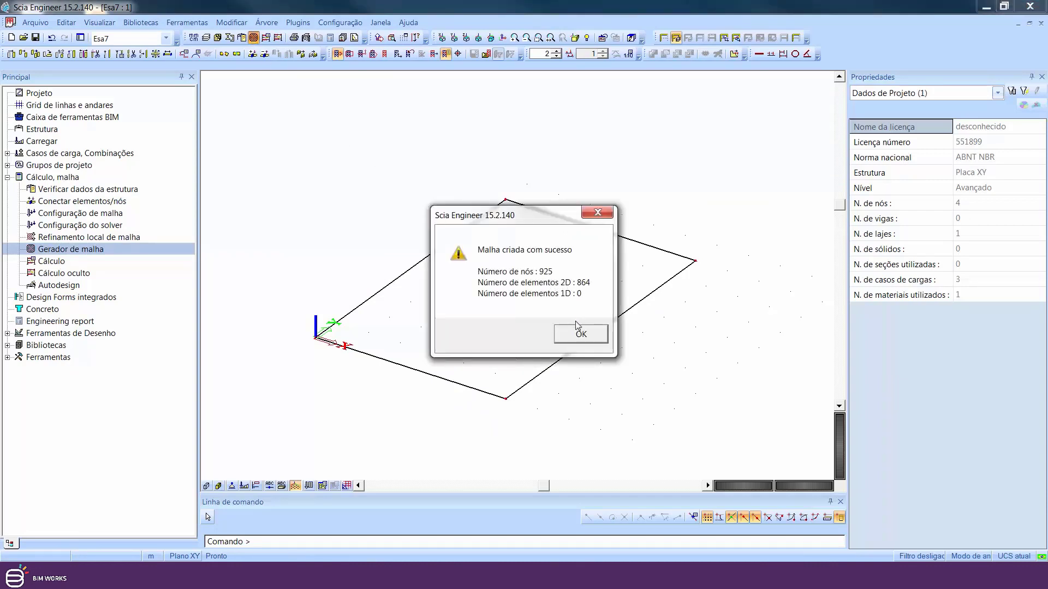
{"action": "left_click", "coordinate": [576, 338]}
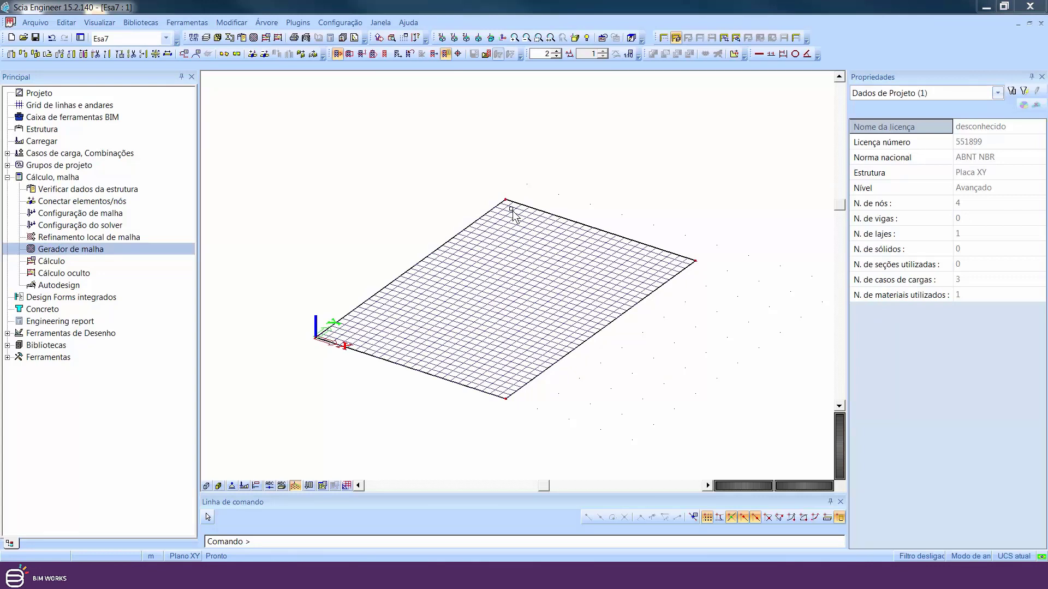
Run the finite element analysis as an input data test (Teste dos dados de entrada) and close the finished analysis notice
{"action": "left_click", "coordinate": [266, 38]}
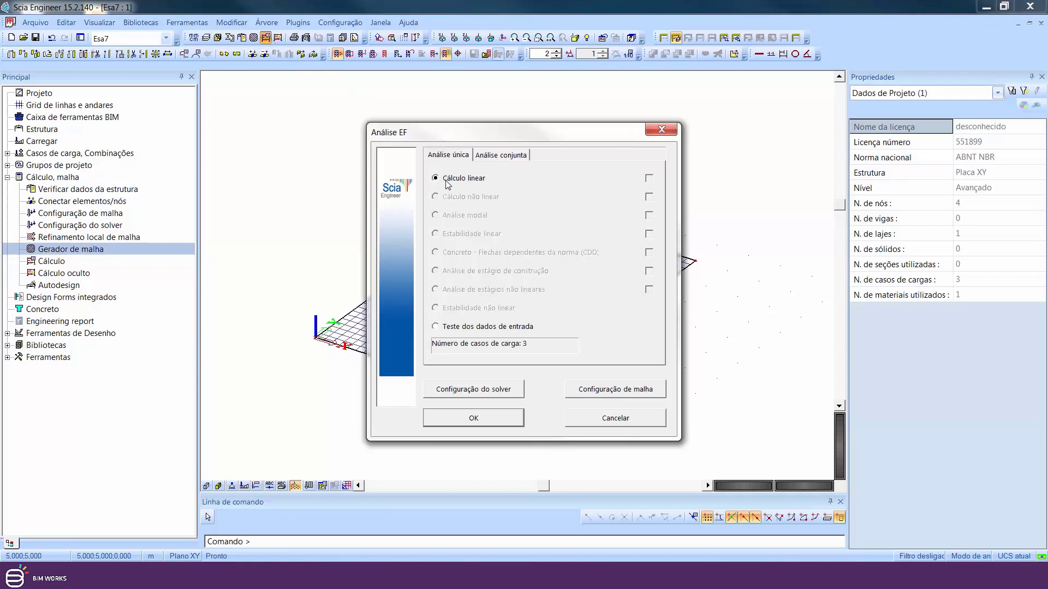
{"action": "left_click", "coordinate": [439, 326]}
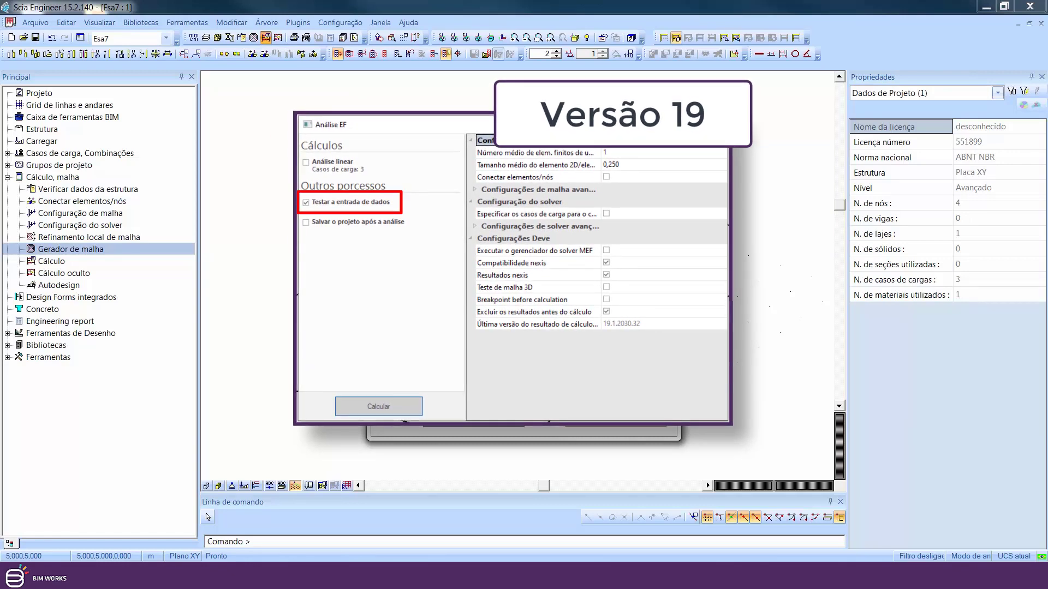
{"action": "left_click", "coordinate": [491, 419]}
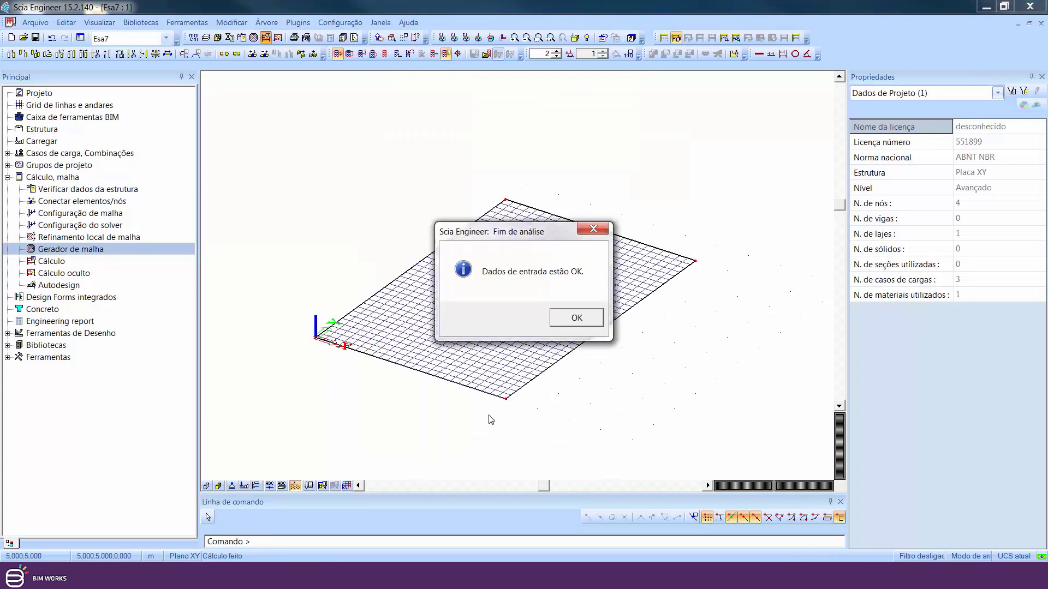
{"action": "left_click", "coordinate": [579, 318]}
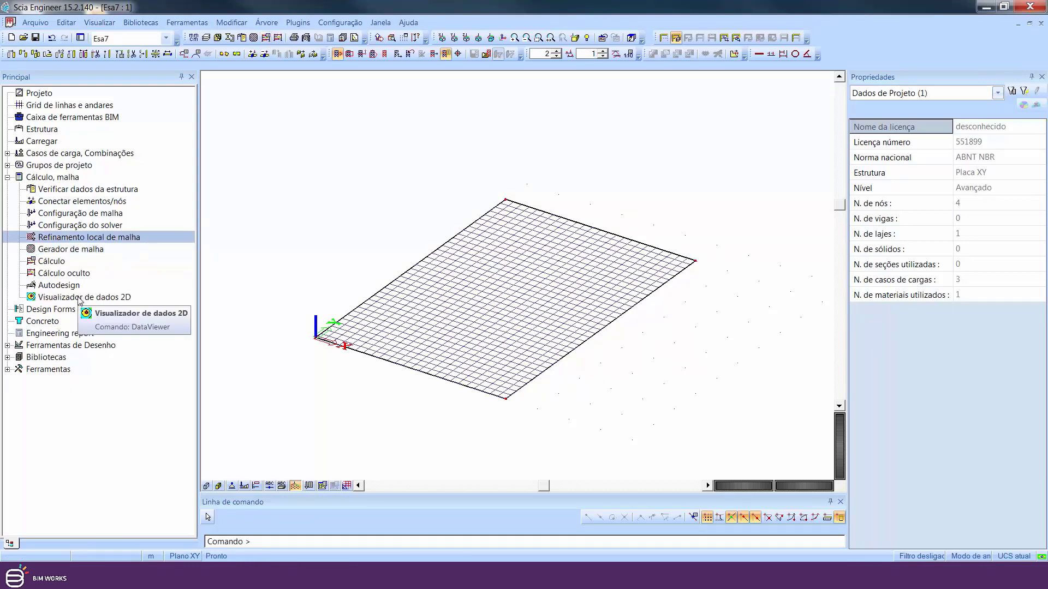
Display the surface loads qz of load case LC1 - Peso próprio on the plate with the 2D data viewer
{"action": "left_click", "coordinate": [80, 299]}
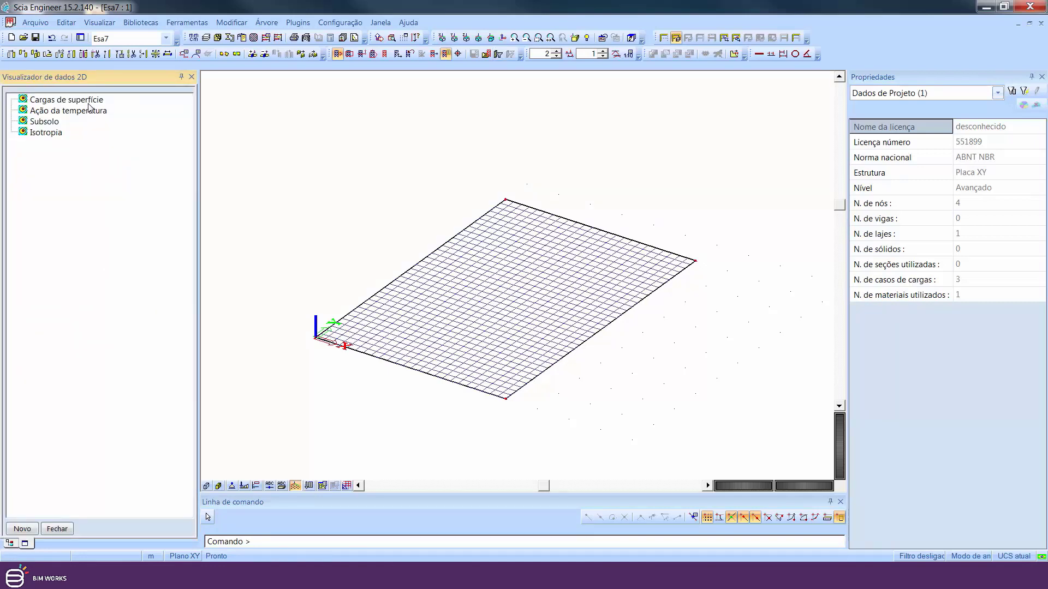
{"action": "left_click", "coordinate": [90, 106]}
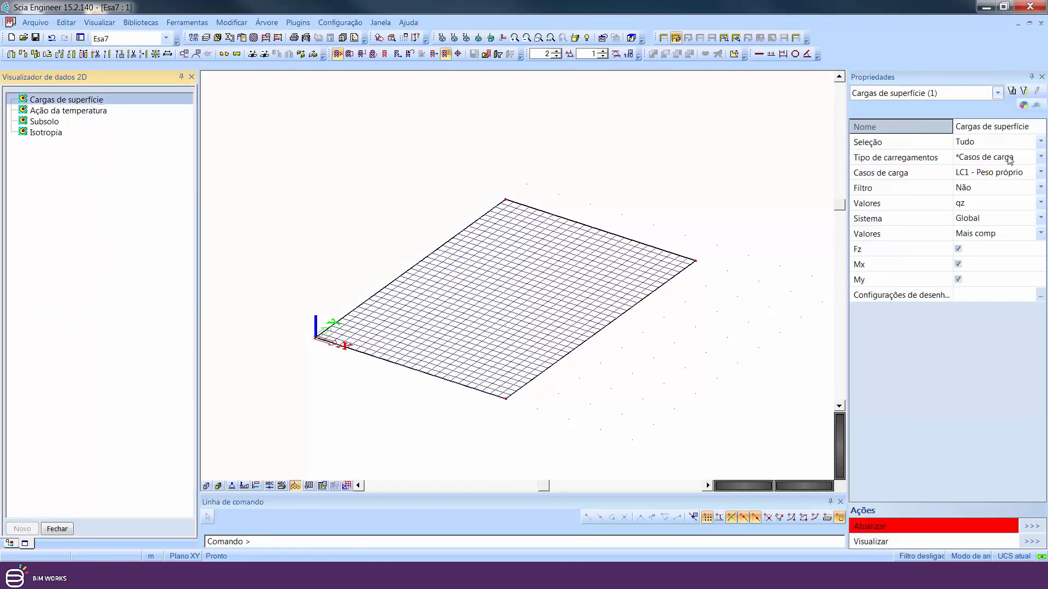
{"action": "left_click", "coordinate": [1011, 158]}
{"action": "left_click", "coordinate": [985, 171]}
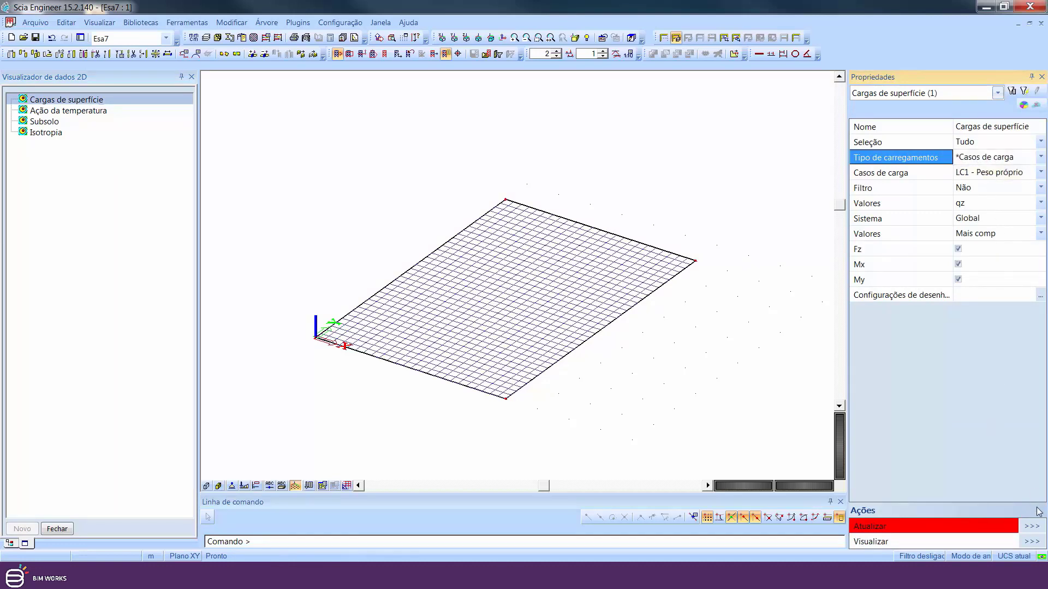
{"action": "left_click", "coordinate": [1032, 526]}
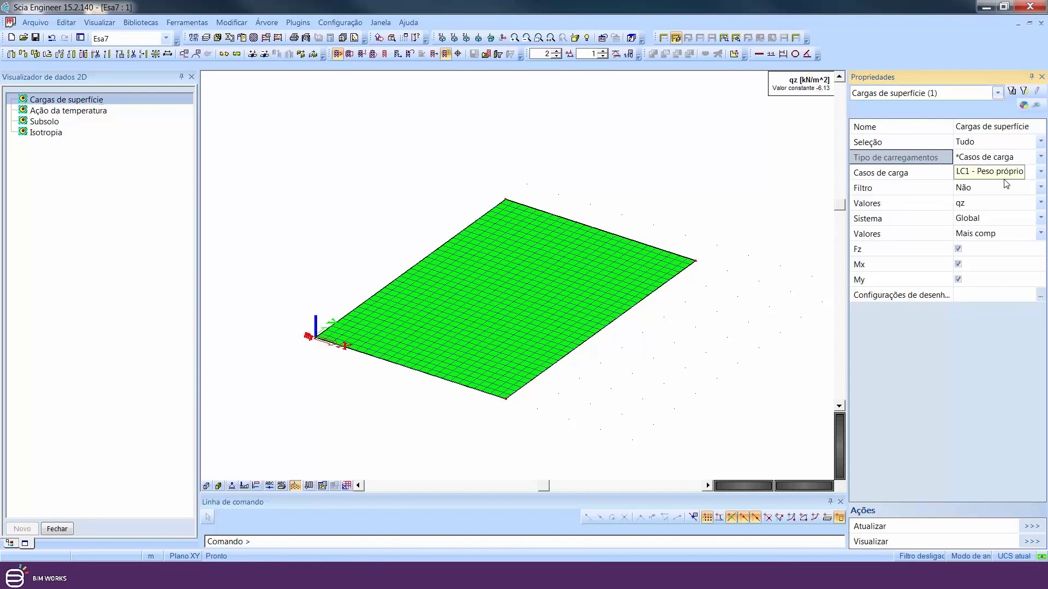
Switch the surface load display to load case LC3 - Carga de serviço and refresh it
{"action": "left_click", "coordinate": [982, 172]}
{"action": "left_click", "coordinate": [998, 208]}
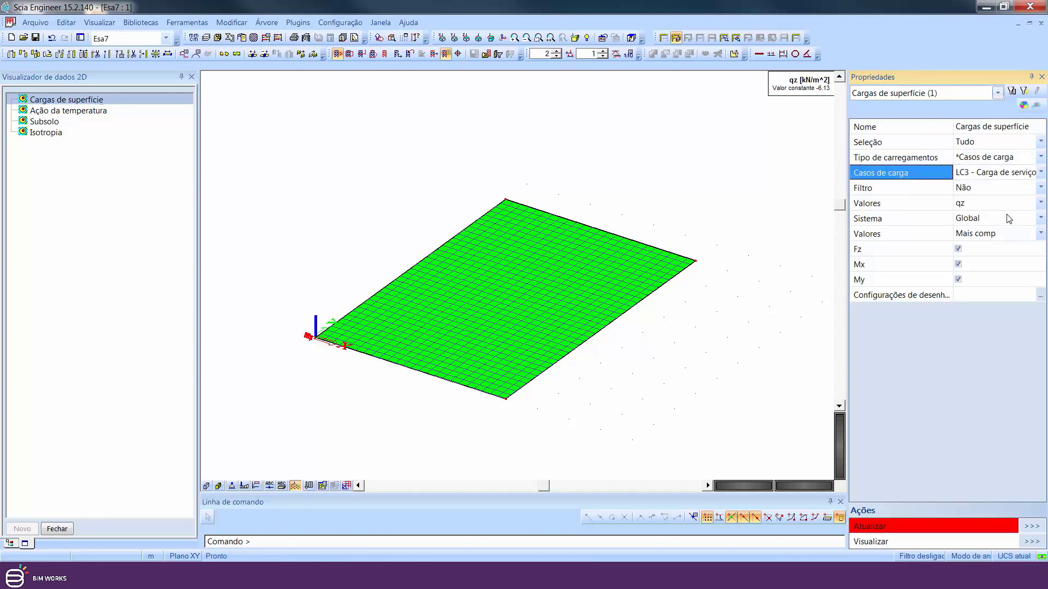
{"action": "left_click", "coordinate": [1038, 526]}
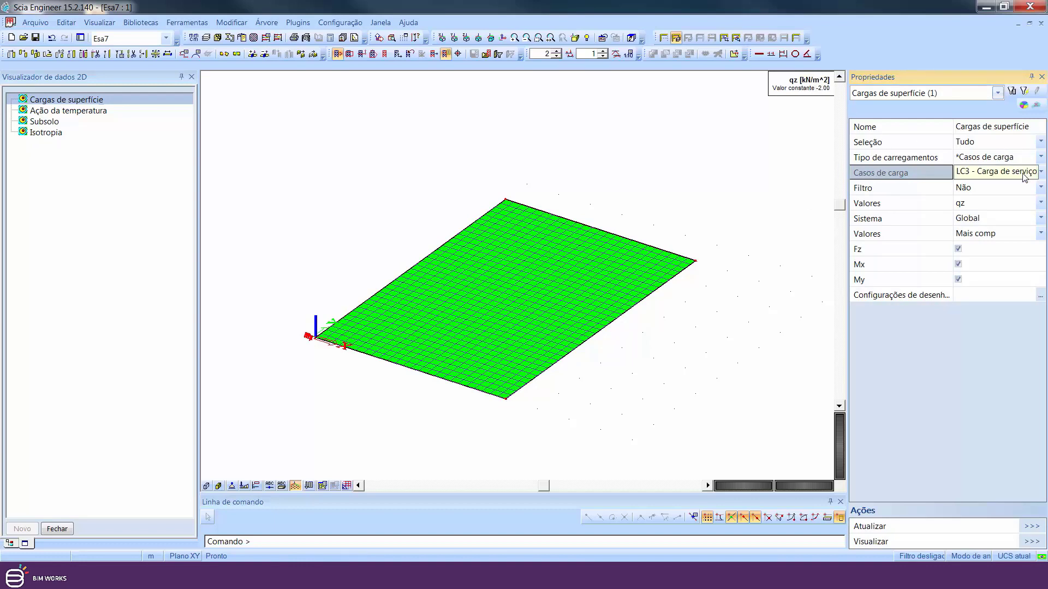
Display the loads of load case LC2 - Paredes, inspect them along the plate edges, and close the 2D data viewer
{"action": "left_click", "coordinate": [1040, 173]}
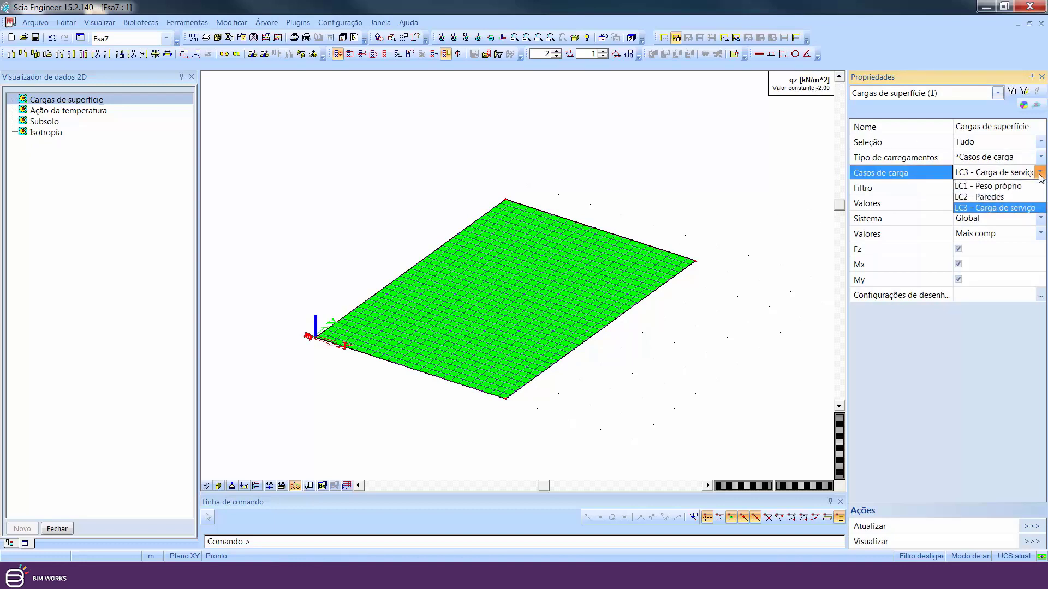
{"action": "left_click", "coordinate": [992, 197]}
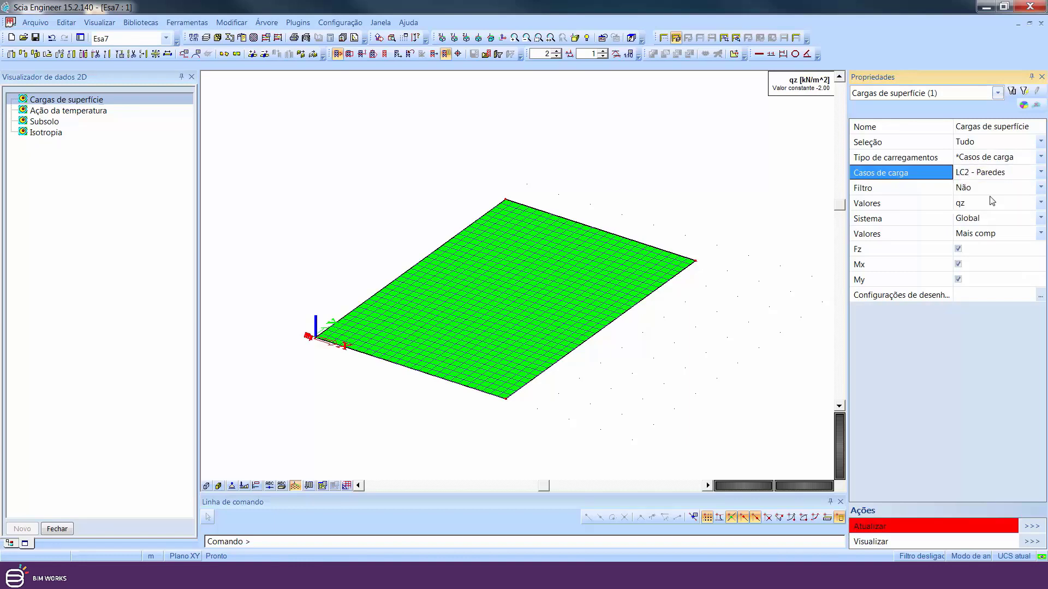
{"action": "left_click", "coordinate": [1033, 527]}
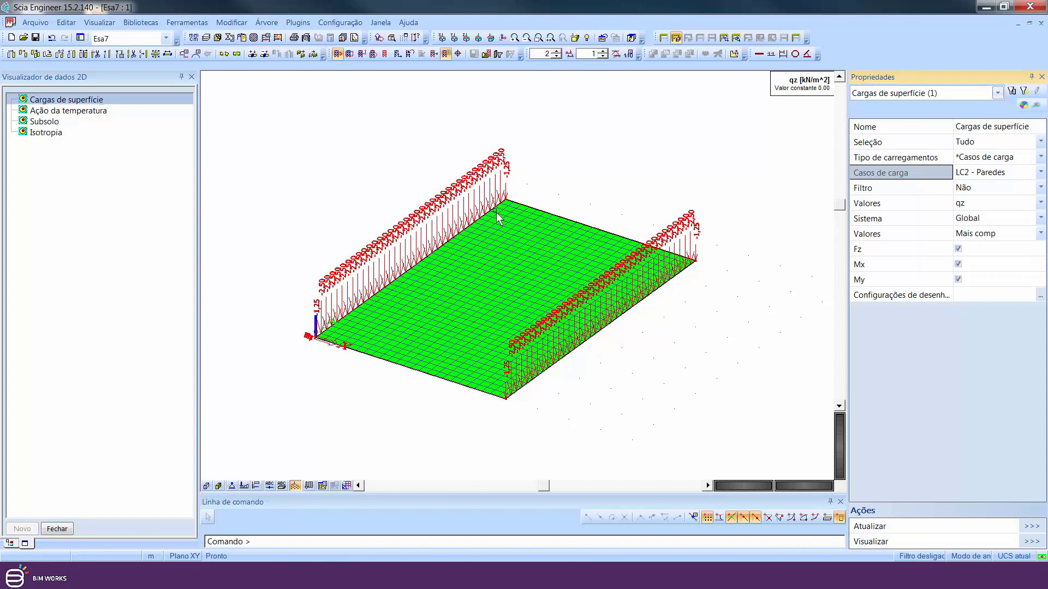
{"action": "scroll", "coordinate": [526, 396], "scroll_direction": "up", "scroll_amount": 5}
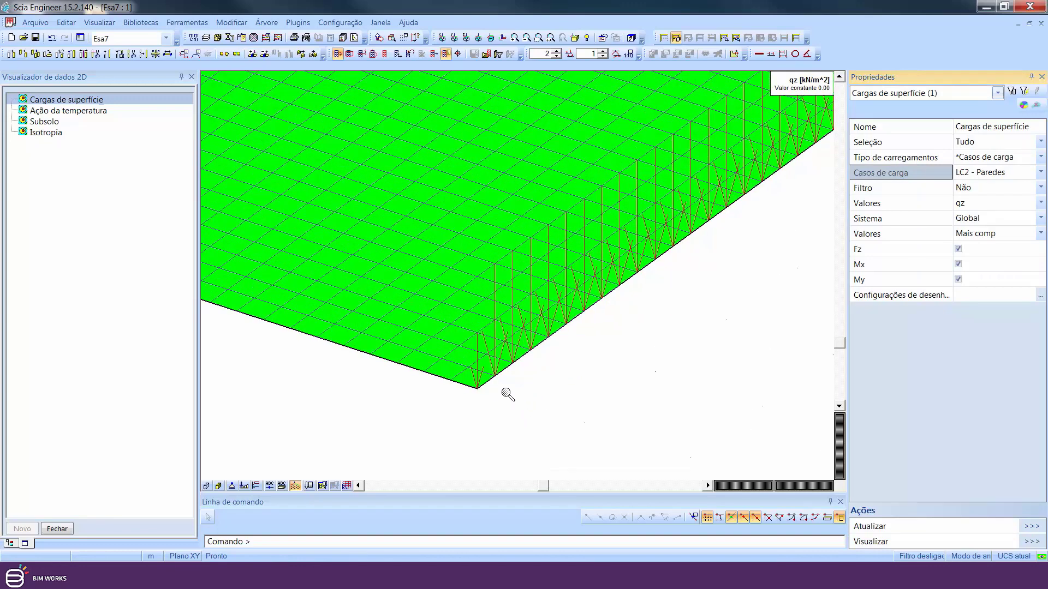
{"action": "scroll", "coordinate": [502, 376], "scroll_direction": "down", "scroll_amount": 4}
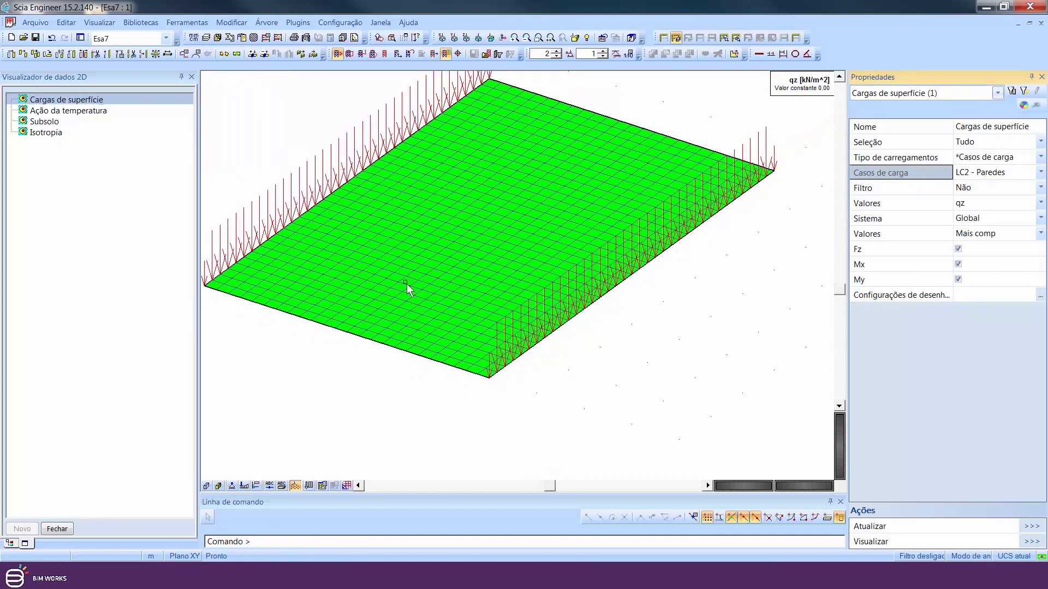
{"action": "middle_click_drag", "start_coordinate": [409, 287], "coordinate": [432, 320]}
{"action": "scroll", "coordinate": [432, 319], "scroll_direction": "down", "scroll_amount": 3}
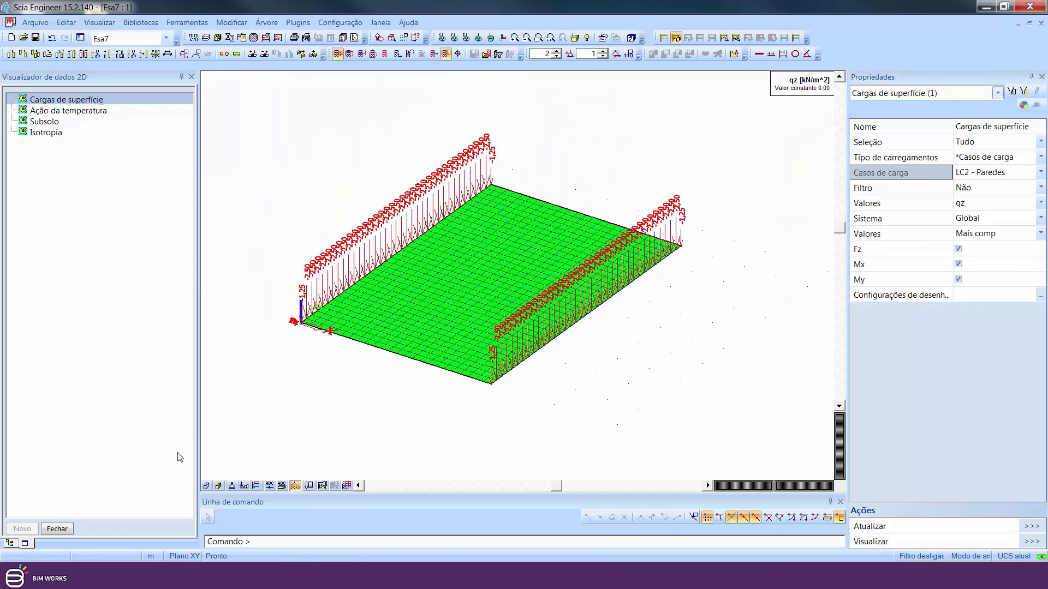
{"action": "left_click", "coordinate": [57, 528]}
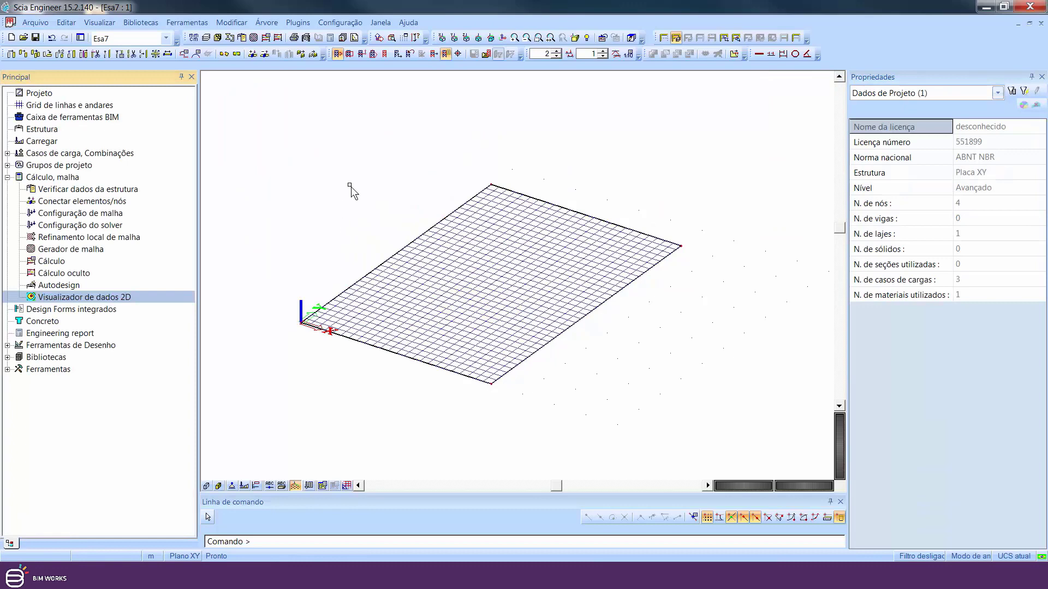
Start the linear calculation (Cálculo linear) of the plate for its load cases
{"action": "left_click", "coordinate": [267, 39]}
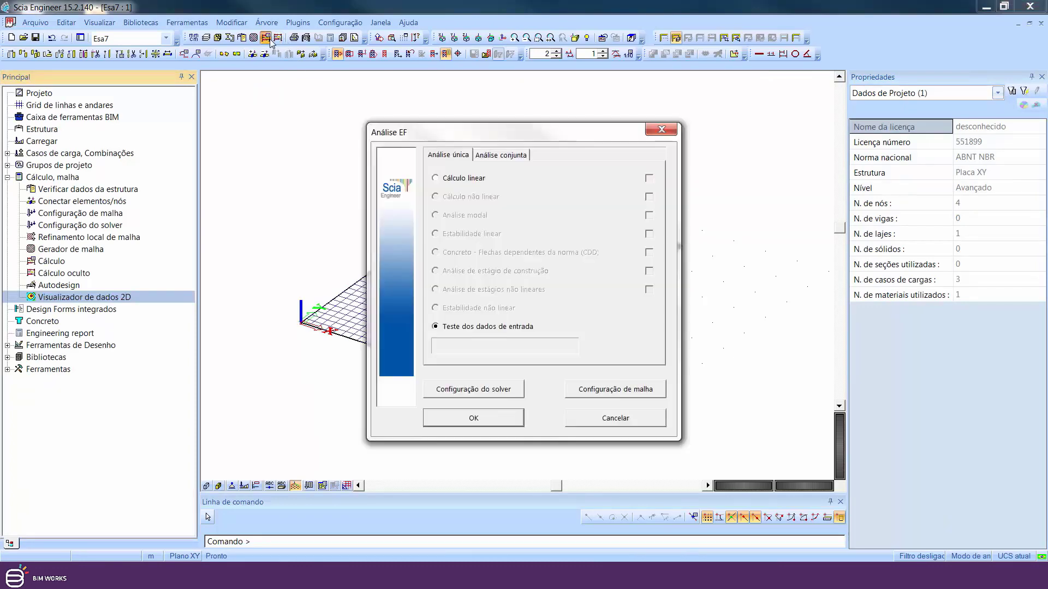
{"action": "left_click", "coordinate": [448, 178]}
{"action": "left_click", "coordinate": [501, 418]}
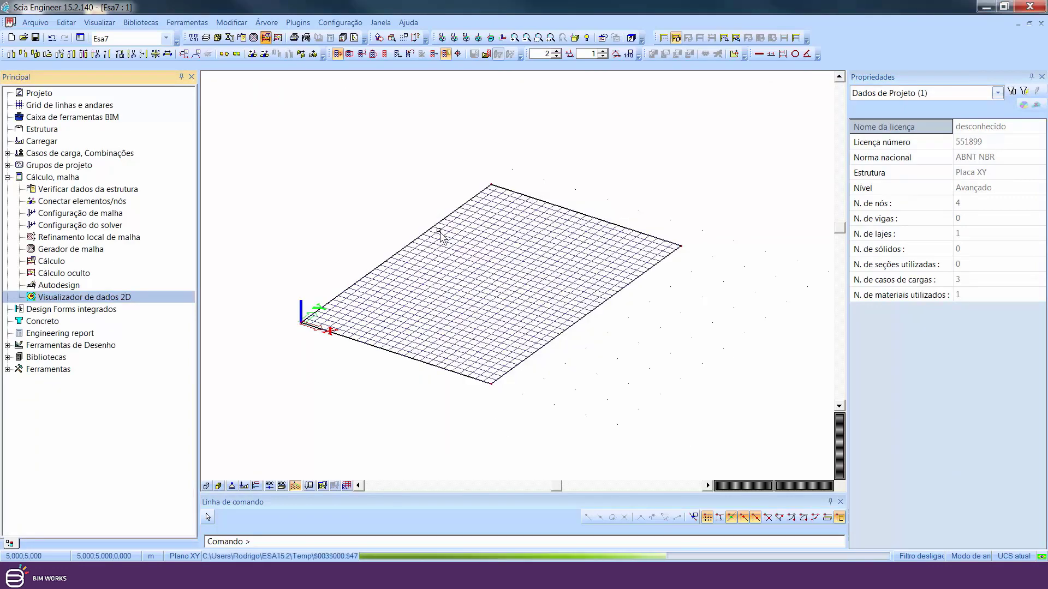